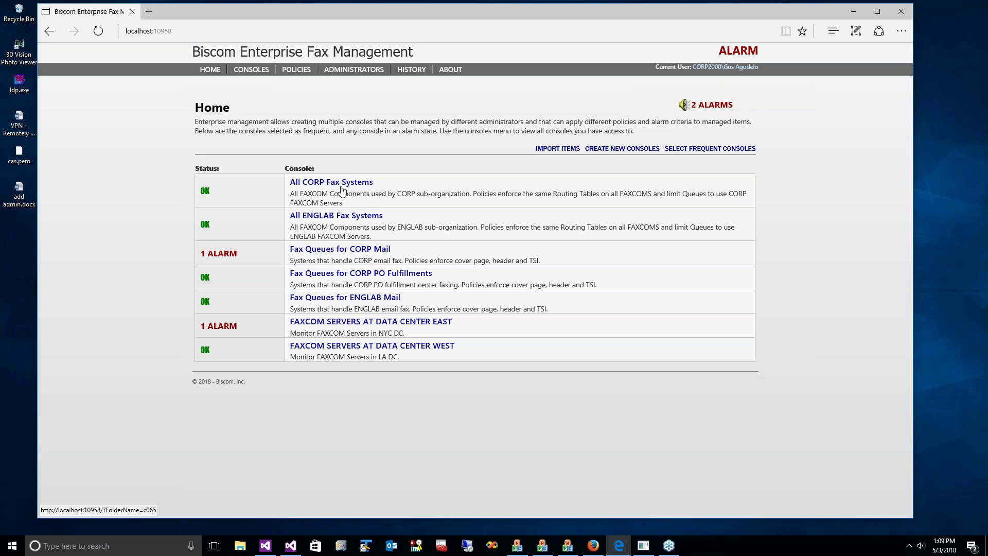
{"action": "left_click", "coordinate": [346, 220]}
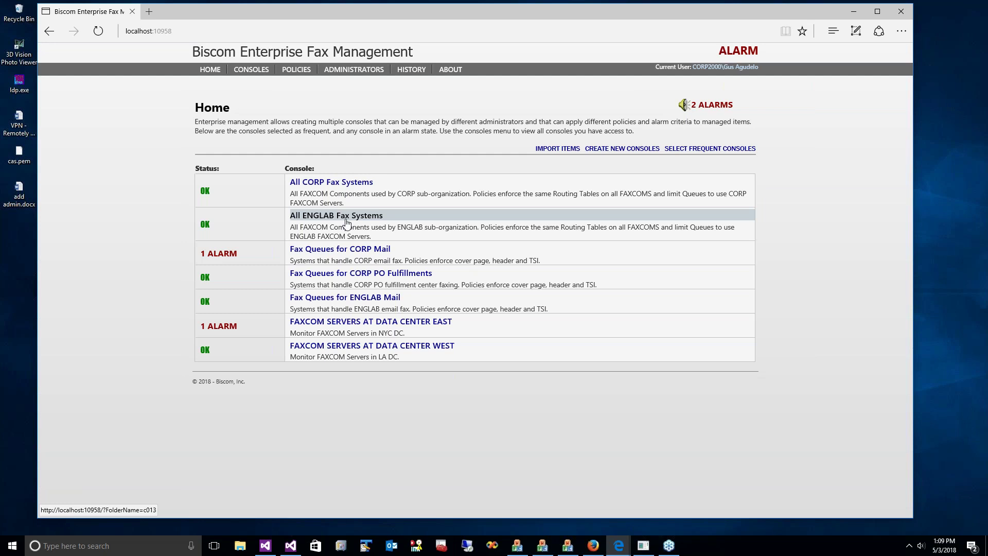
{"action": "left_click", "coordinate": [353, 257]}
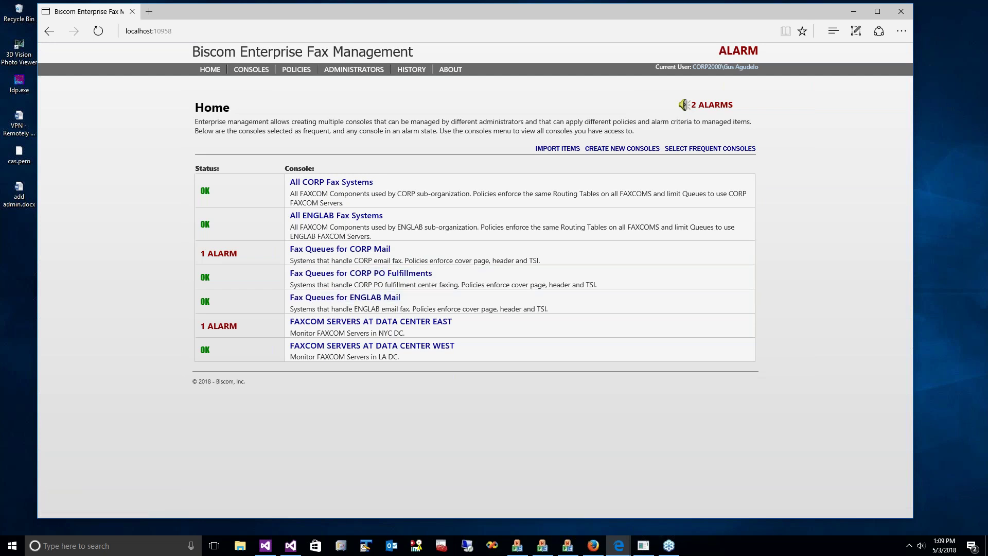
{"action": "left_click", "coordinate": [344, 324]}
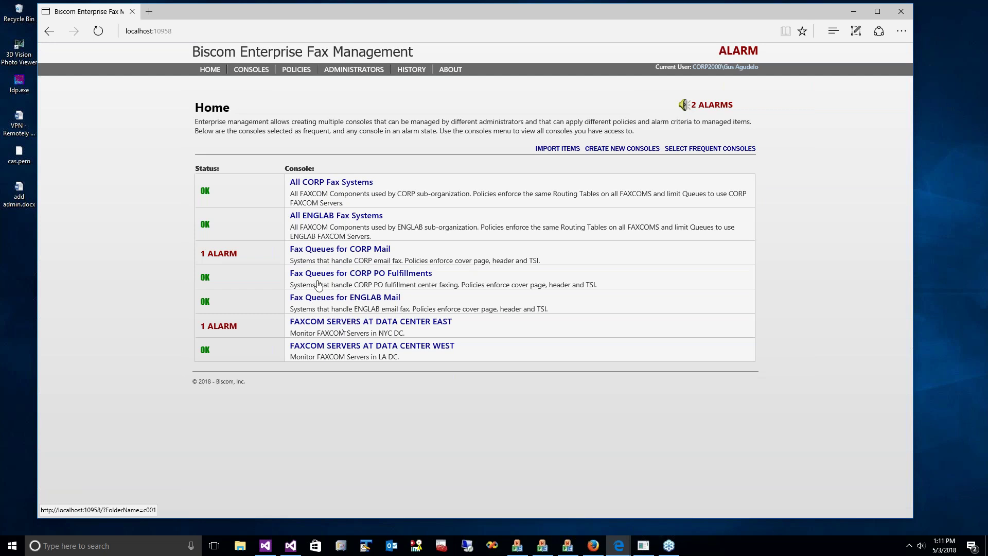
{"action": "left_click", "coordinate": [348, 187]}
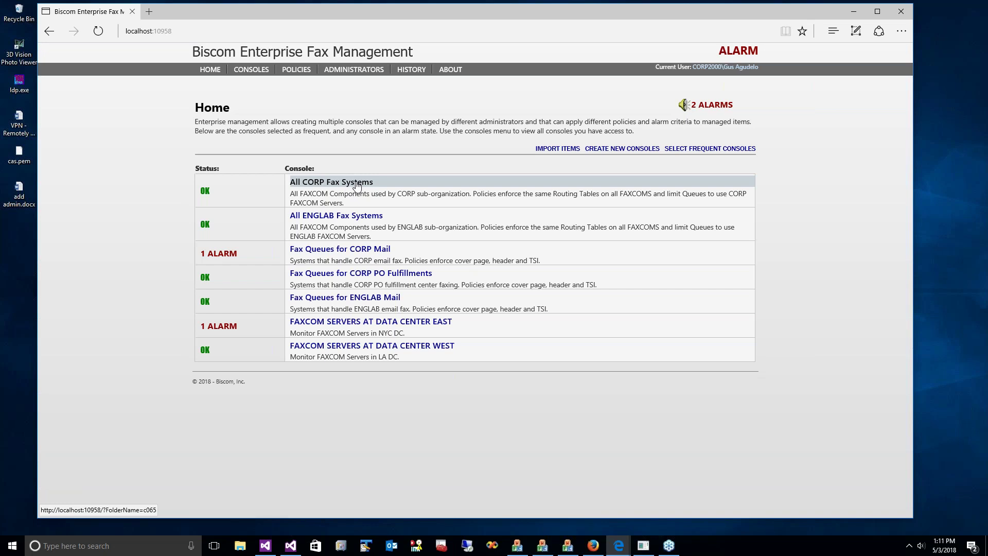
{"action": "left_click", "coordinate": [348, 253]}
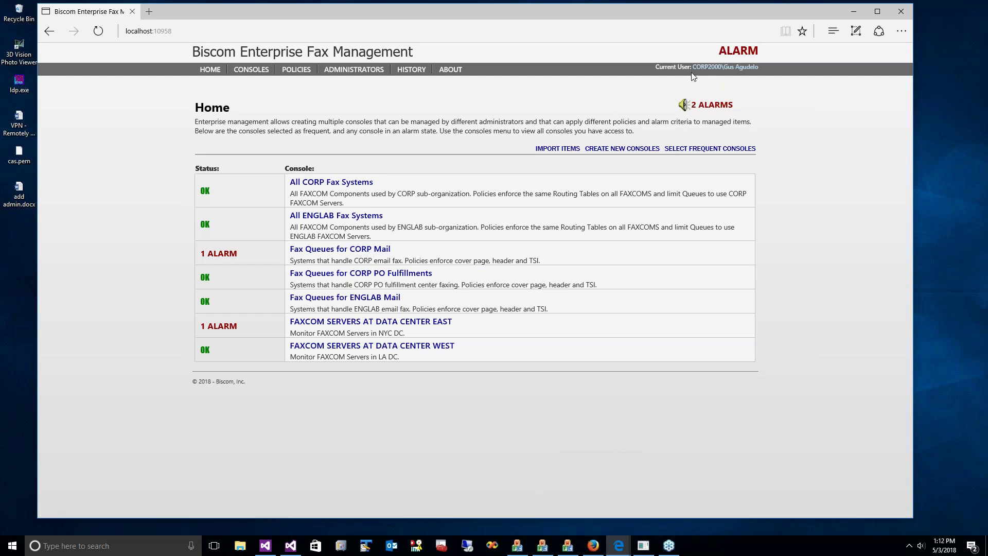
Switch to the Firefox window to view the service account's home page, reposition the window, and minimize it
{"action": "left_click", "coordinate": [593, 546]}
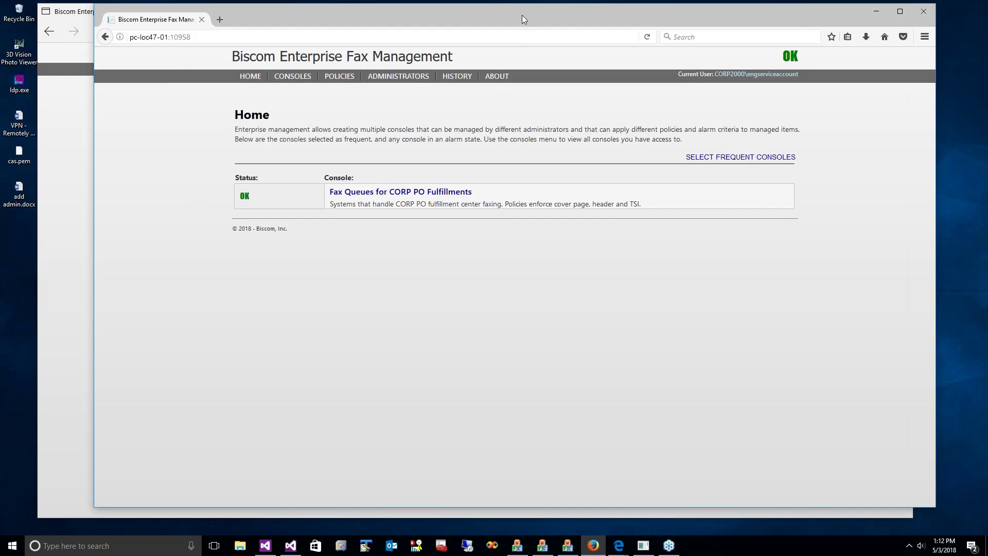
{"action": "left_click_drag", "start_coordinate": [520, 18], "coordinate": [484, 27]}
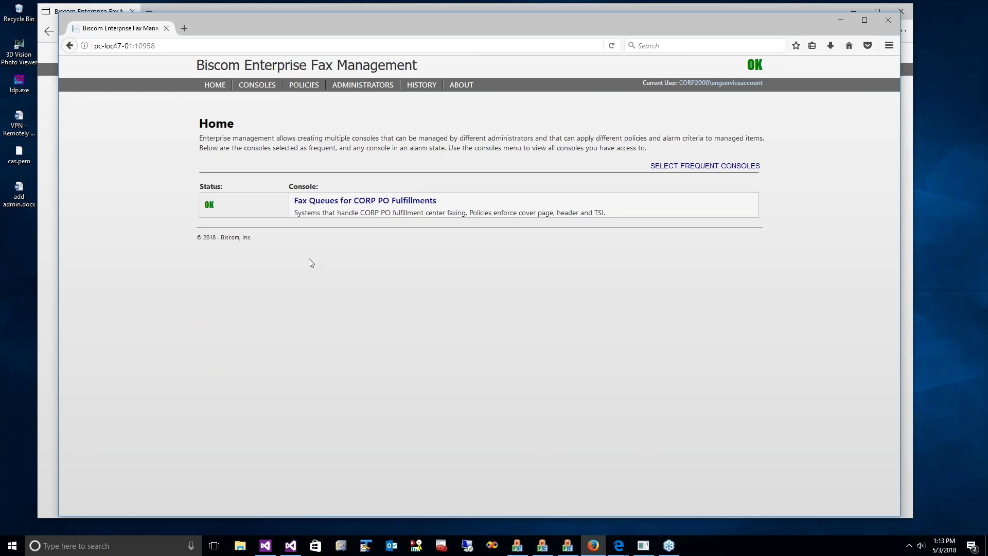
{"action": "left_click", "coordinate": [842, 22]}
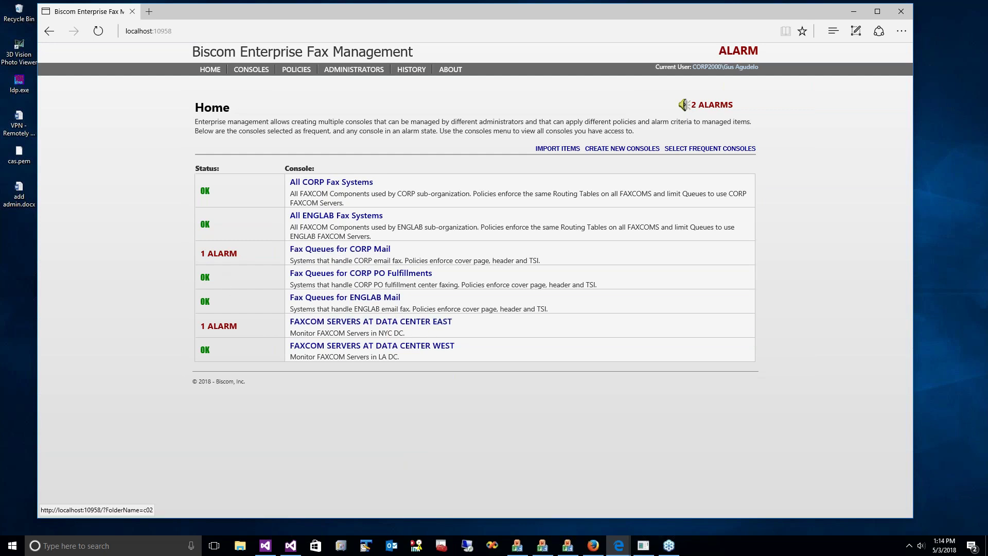
Expand both consoles' alarms and review the Undeliverable Emails alarm's graph over 1 day, 1 week, 1 month, 3 months and 6 months
{"action": "left_click", "coordinate": [225, 257]}
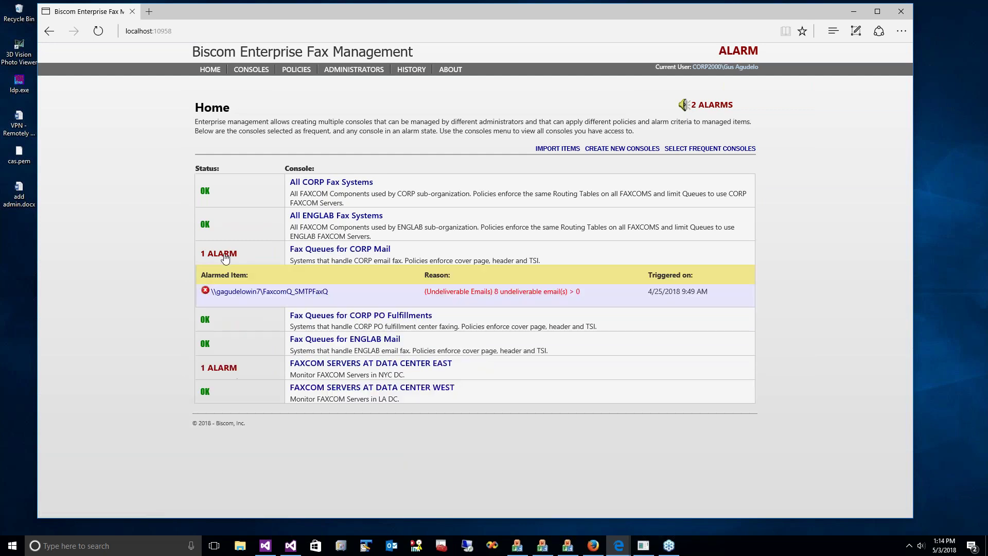
{"action": "left_click", "coordinate": [228, 369]}
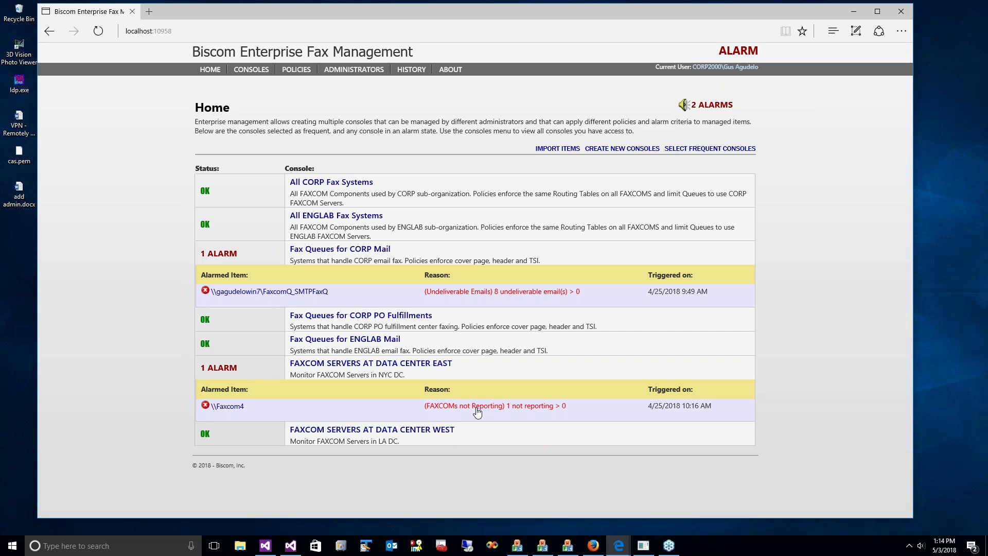
{"action": "left_click", "coordinate": [468, 298]}
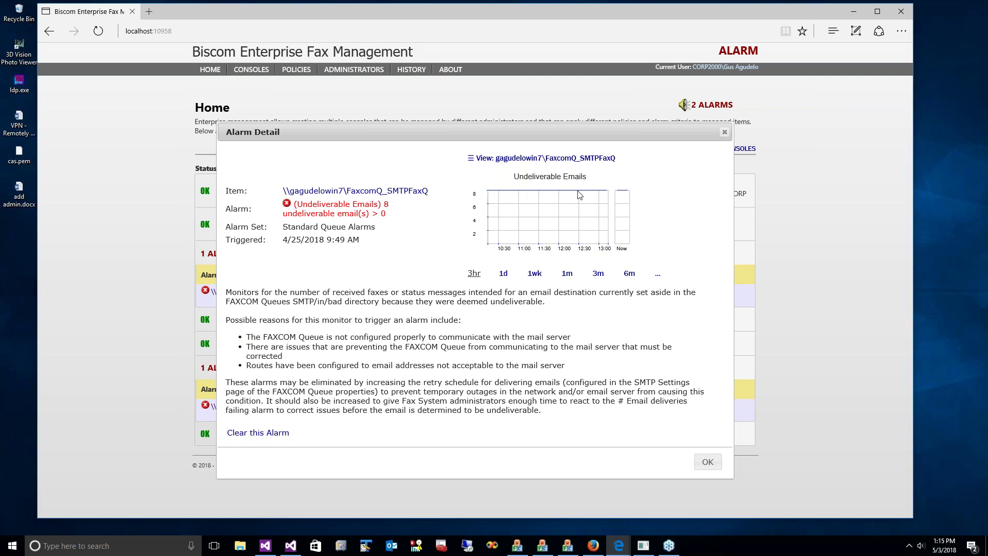
{"action": "left_click", "coordinate": [504, 273]}
{"action": "left_click", "coordinate": [537, 273]}
{"action": "left_click", "coordinate": [567, 273]}
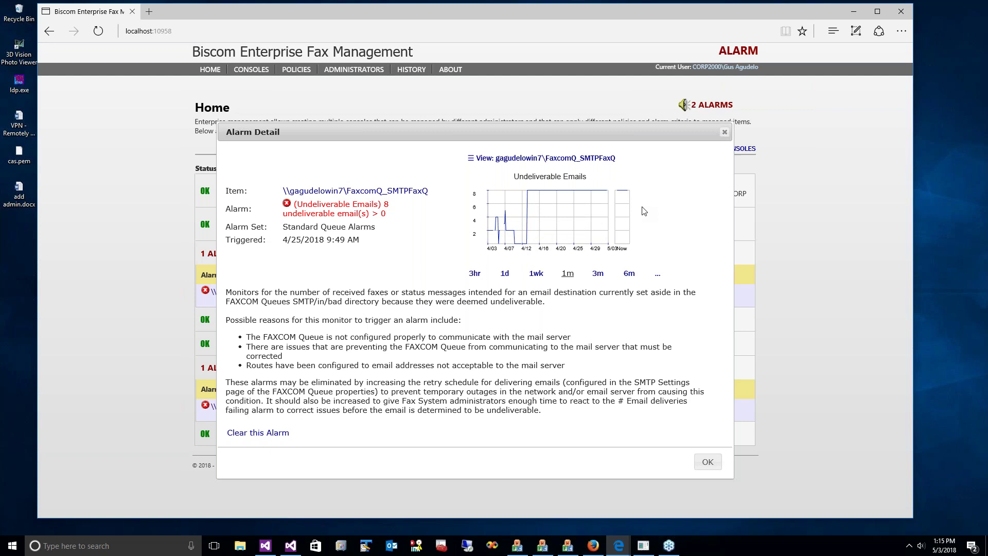
{"action": "left_click", "coordinate": [598, 273]}
{"action": "left_click", "coordinate": [629, 273]}
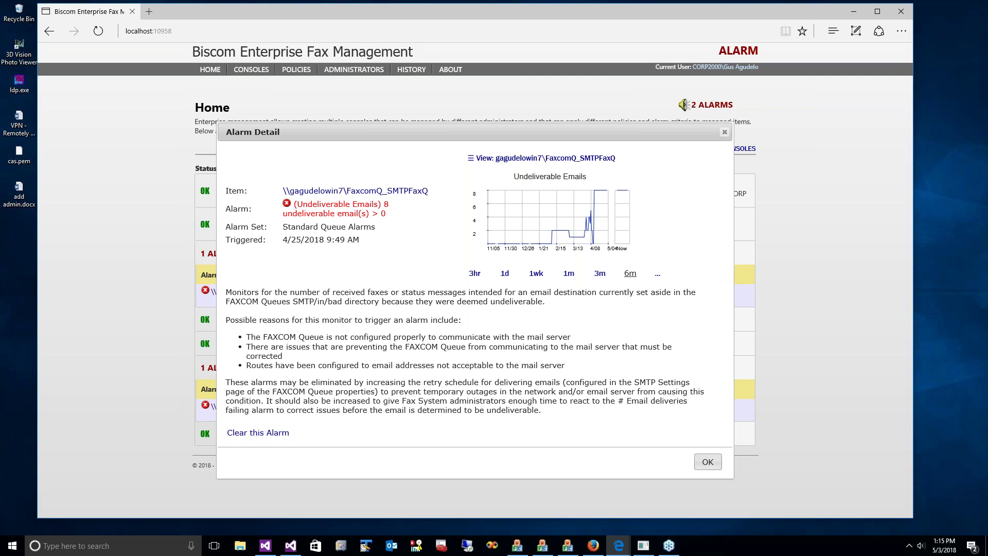
{"action": "left_click", "coordinate": [708, 462]}
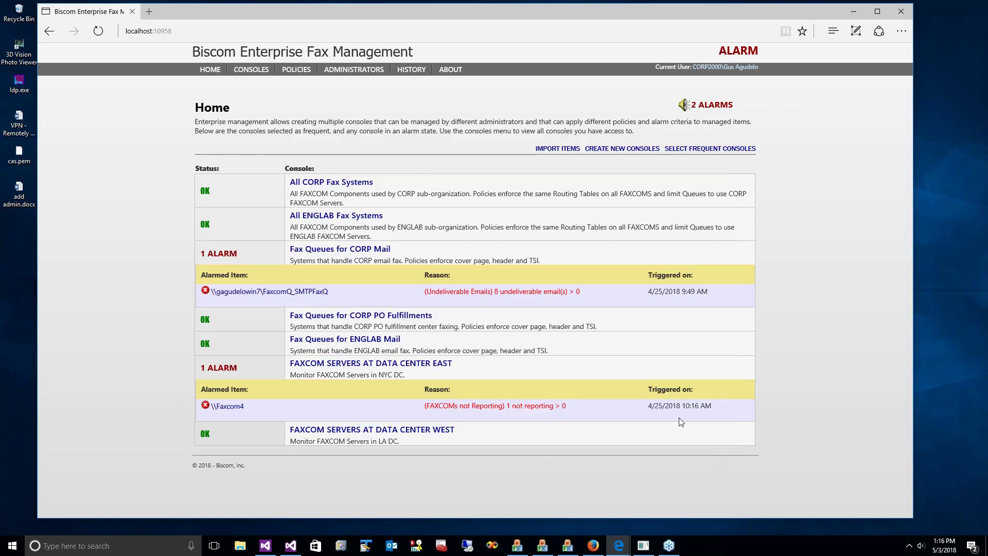
Review the FAXCOMs not Reporting alarm for Faxcom4 over a 1-month range and close its details
{"action": "left_click", "coordinate": [491, 408]}
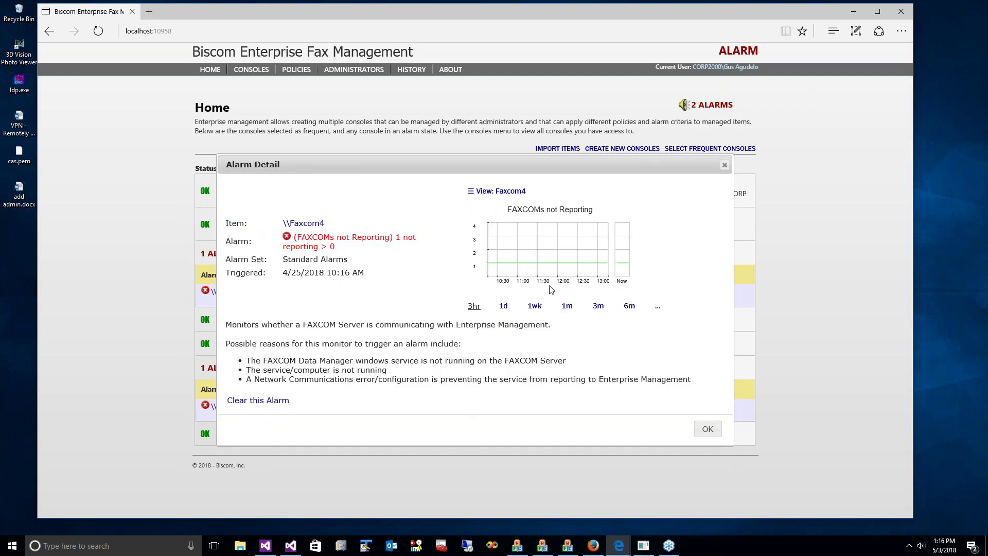
{"action": "left_click", "coordinate": [567, 306]}
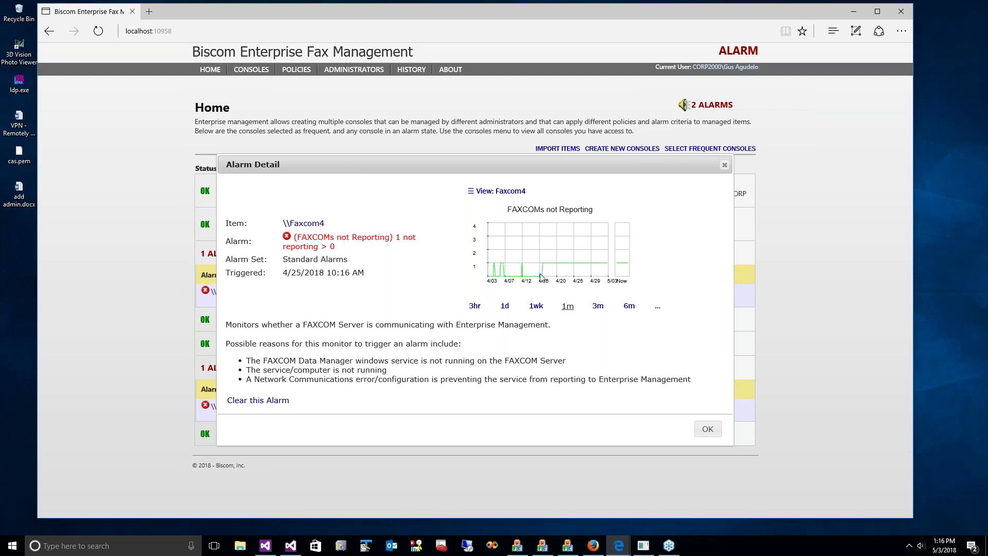
{"action": "mouse_move", "coordinate": [542, 278]}
{"action": "left_click", "coordinate": [709, 432]}
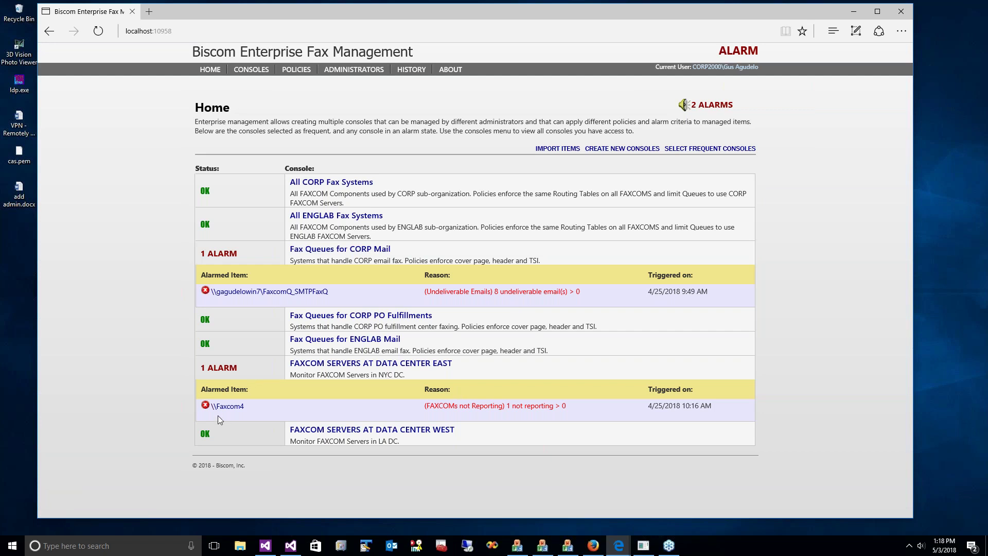
Open the FAXCOM SERVERS AT DATA CENTER EAST console, dismiss its alarm list, and look through the dashboard graphs in a resized graph area
{"action": "left_click", "coordinate": [382, 368]}
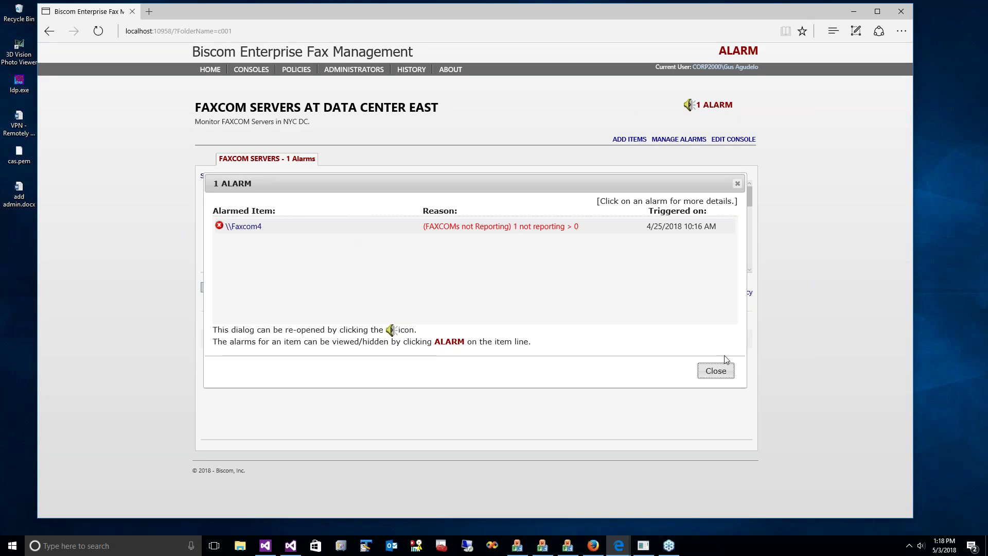
{"action": "left_click", "coordinate": [716, 373]}
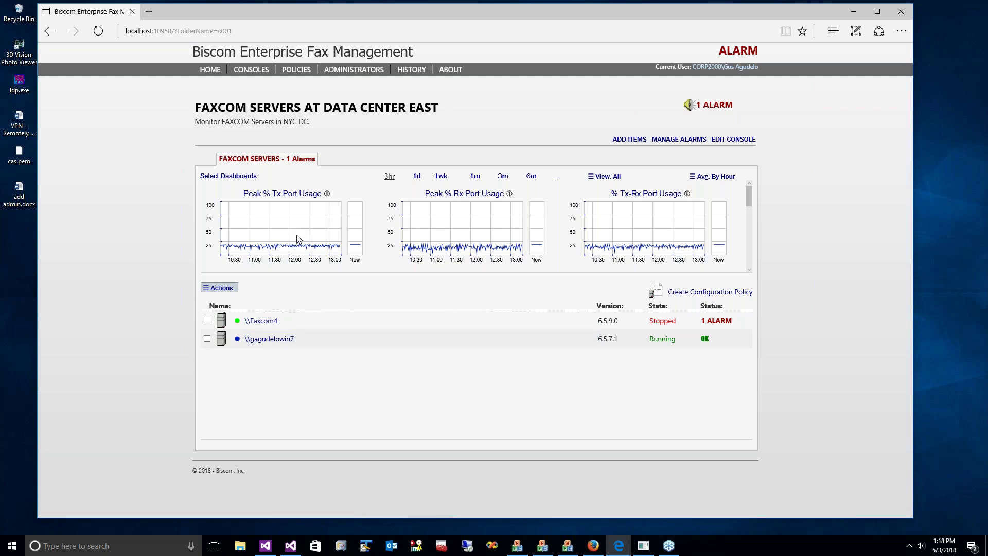
{"action": "mouse_move", "coordinate": [297, 239]}
{"action": "mouse_move", "coordinate": [749, 195]}
{"action": "left_mouse_down"}
{"action": "mouse_move", "coordinate": [750, 255]}
{"action": "mouse_move", "coordinate": [748, 211]}
{"action": "left_mouse_up"}
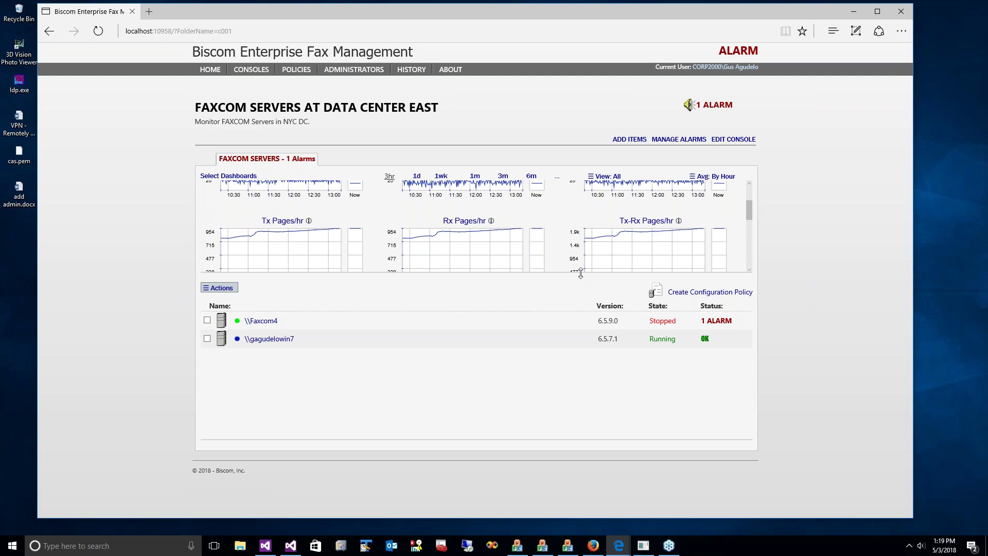
{"action": "left_click_drag", "start_coordinate": [581, 275], "coordinate": [655, 300]}
{"action": "left_click_drag", "start_coordinate": [752, 227], "coordinate": [754, 179]}
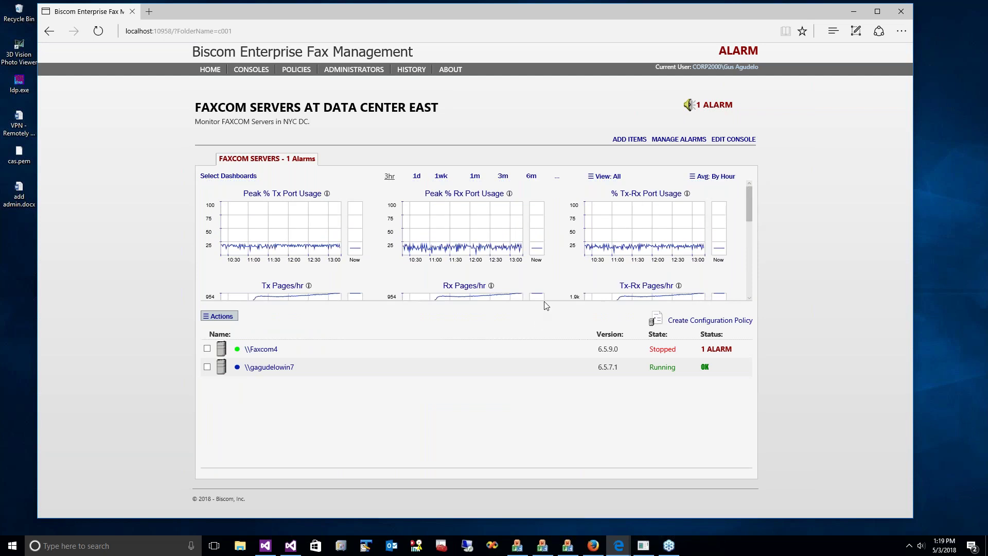
{"action": "left_click_drag", "start_coordinate": [546, 301], "coordinate": [544, 279]}
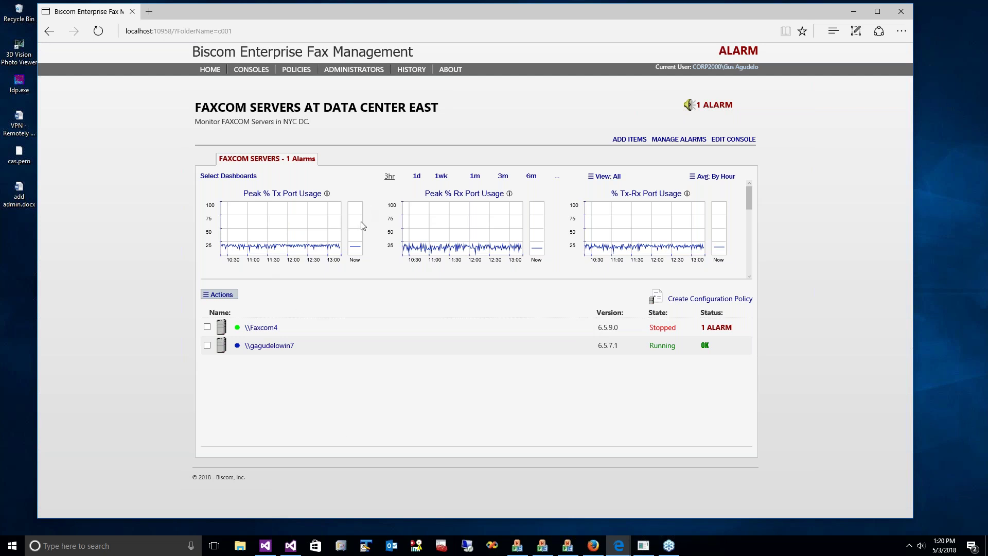
View the server dashboard graphs over 1-day and 1-week ranges, ending with the 3-month range
{"action": "left_click", "coordinate": [417, 180]}
{"action": "left_click", "coordinate": [441, 177]}
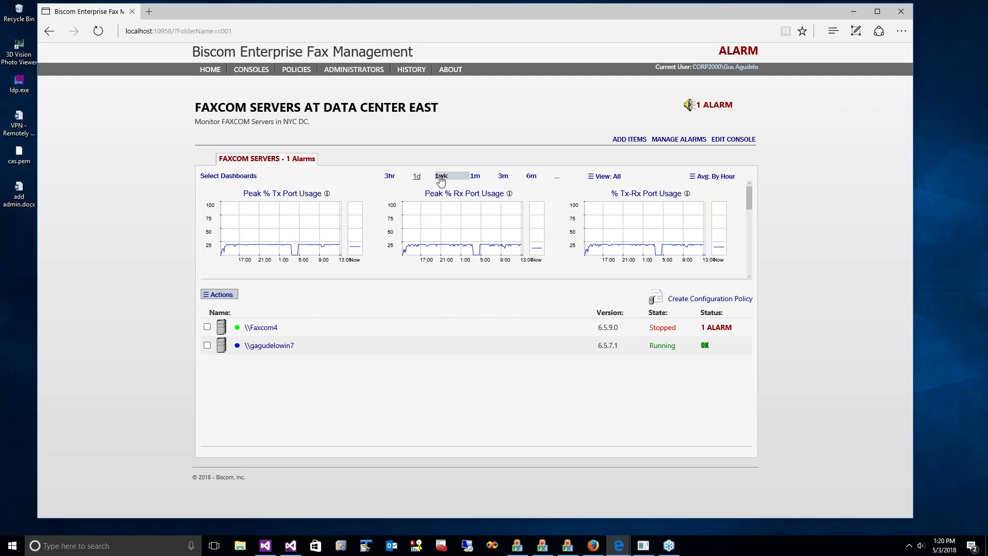
{"action": "left_click", "coordinate": [503, 176]}
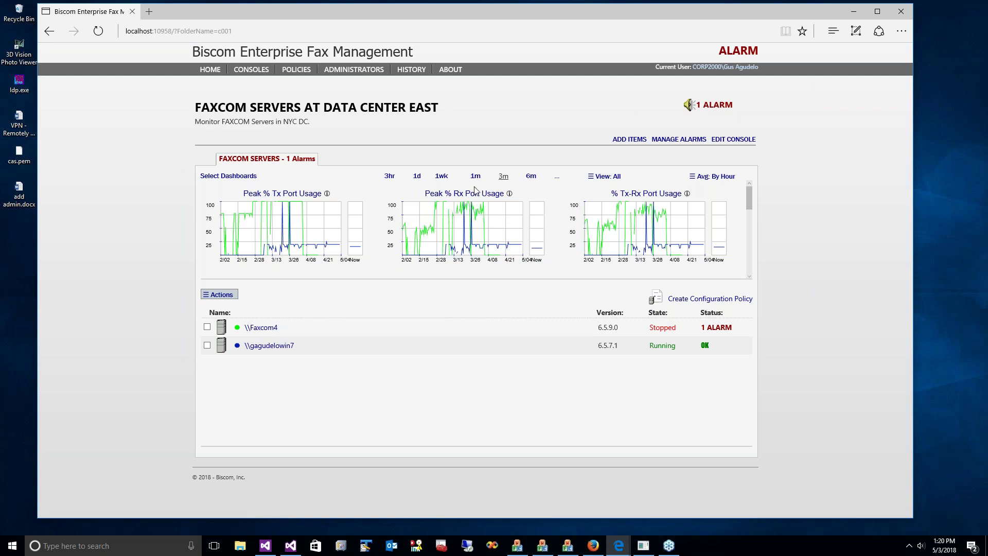
Filter the dashboard graphs to each server in turn, ending with only Faxcom4 selected
{"action": "left_click", "coordinate": [207, 328]}
{"action": "left_click", "coordinate": [207, 327]}
{"action": "left_click", "coordinate": [207, 345]}
{"action": "left_click", "coordinate": [206, 327]}
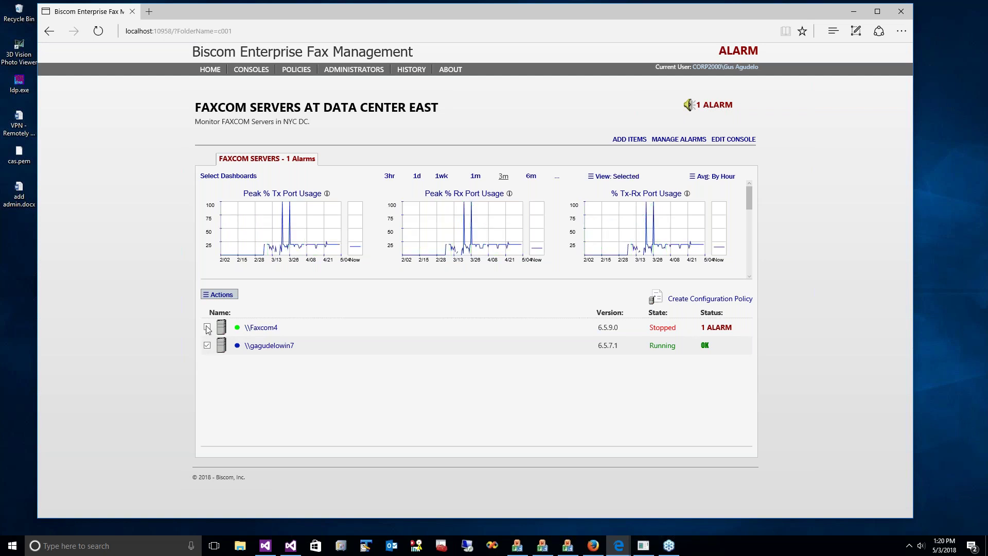
{"action": "left_click", "coordinate": [207, 346]}
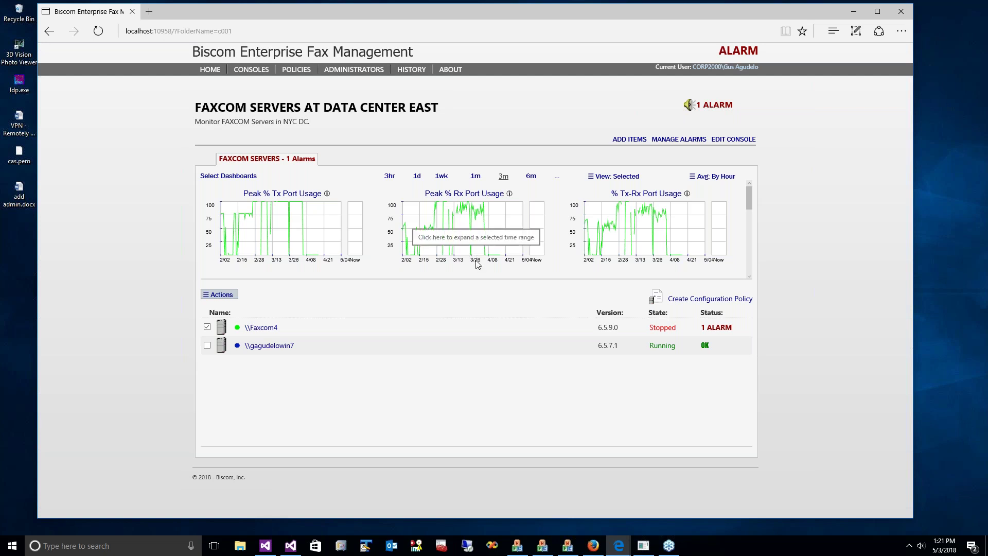
Expand Faxcom4's graphs to one week of data beginning at 3/28 and look through its dashboards
{"action": "left_click_drag", "start_coordinate": [475, 264], "coordinate": [479, 265]}
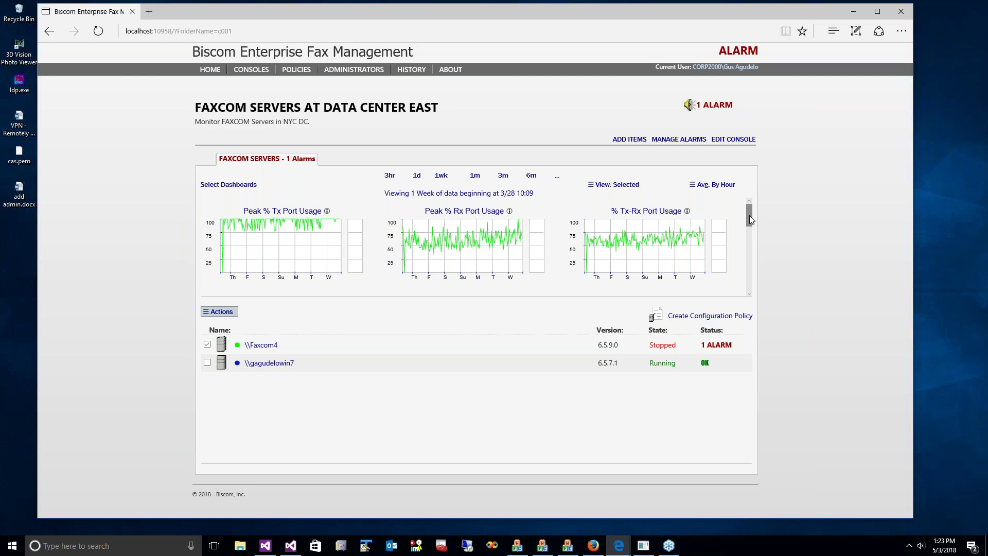
{"action": "left_click_drag", "start_coordinate": [750, 215], "coordinate": [748, 241]}
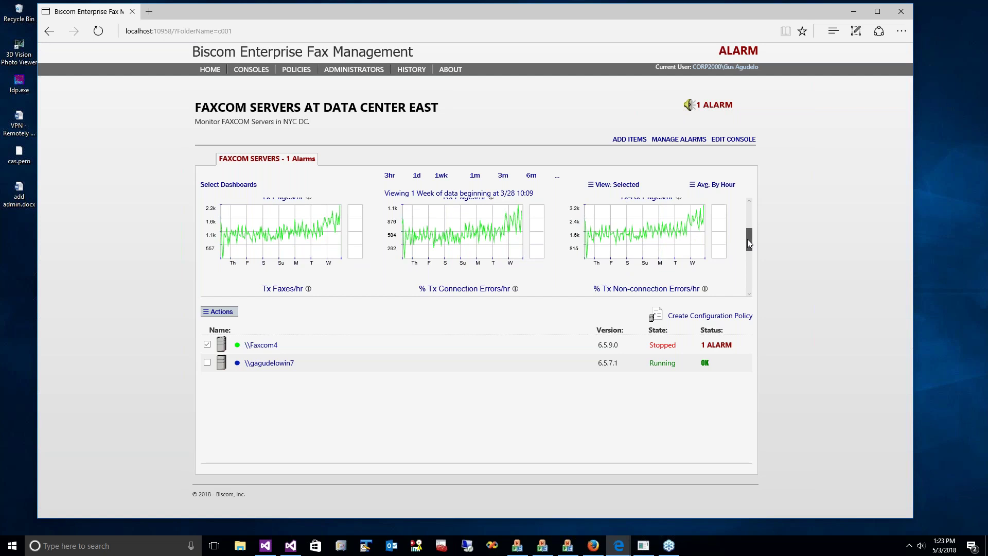
{"action": "left_click_drag", "start_coordinate": [747, 239], "coordinate": [748, 215]}
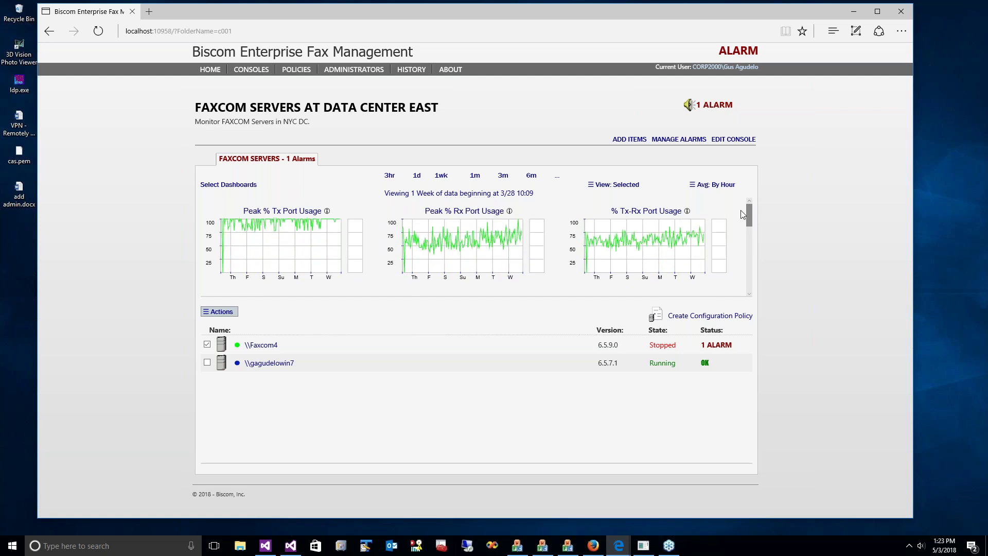
Return to the Home page with all consoles and dismiss the alarm list
{"action": "left_click", "coordinate": [212, 72]}
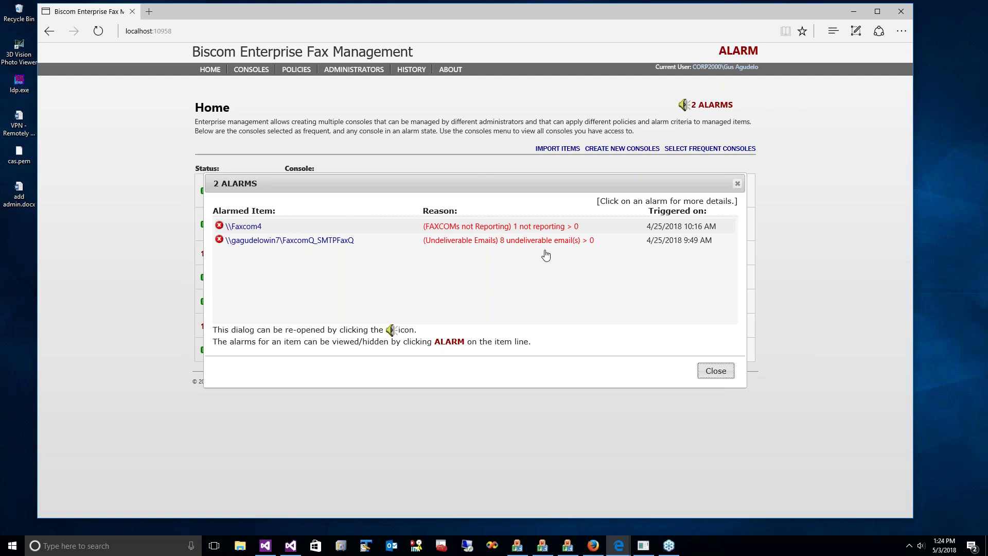
{"action": "left_click", "coordinate": [715, 371]}
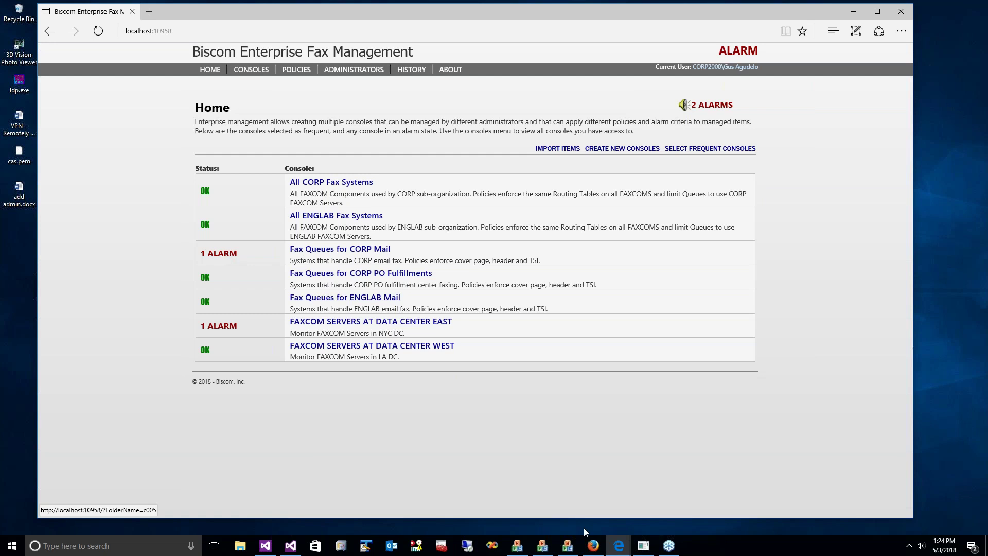
Switch to the service account's session in Firefox and open the Fax Queues for CORP PO Fulfillments console
{"action": "left_click", "coordinate": [592, 546]}
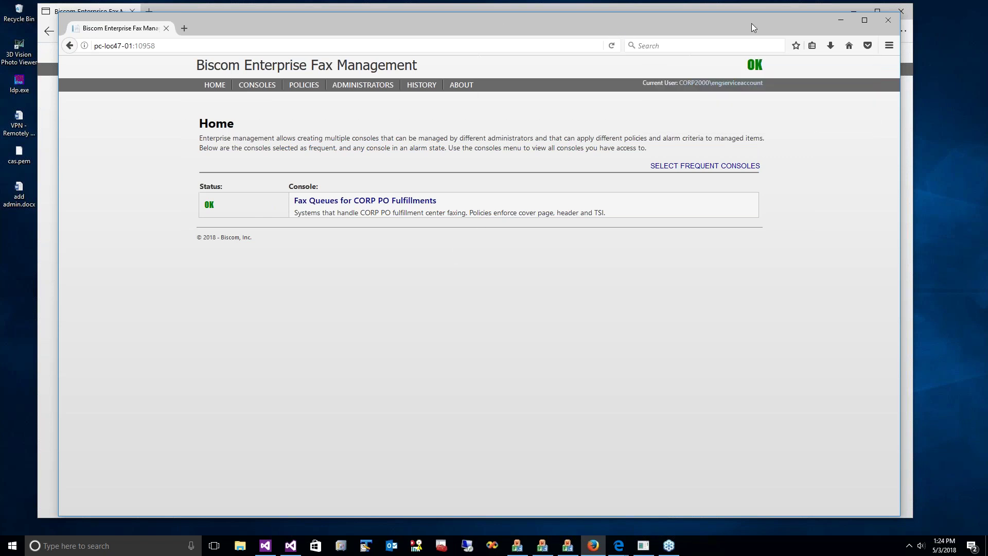
{"action": "left_click", "coordinate": [844, 21]}
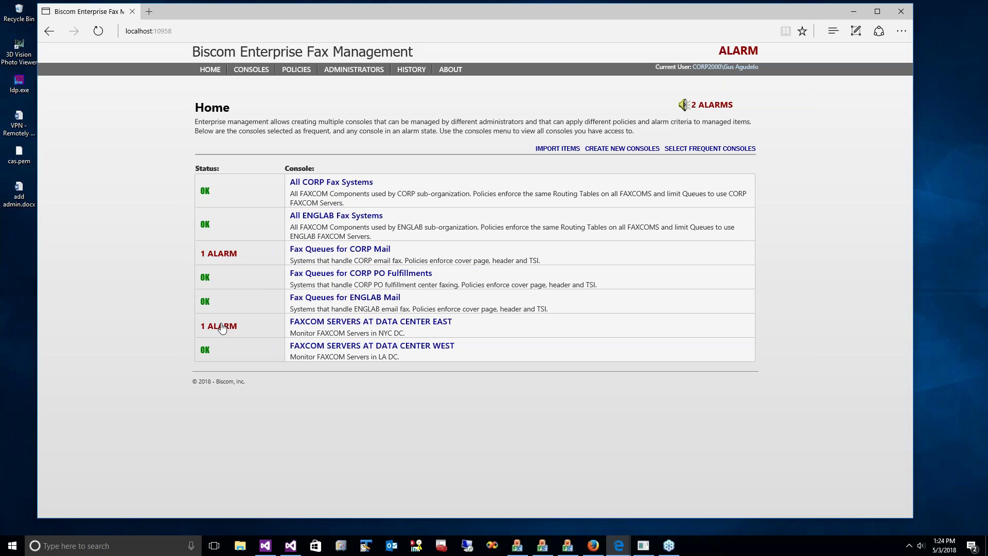
{"action": "left_click", "coordinate": [593, 546]}
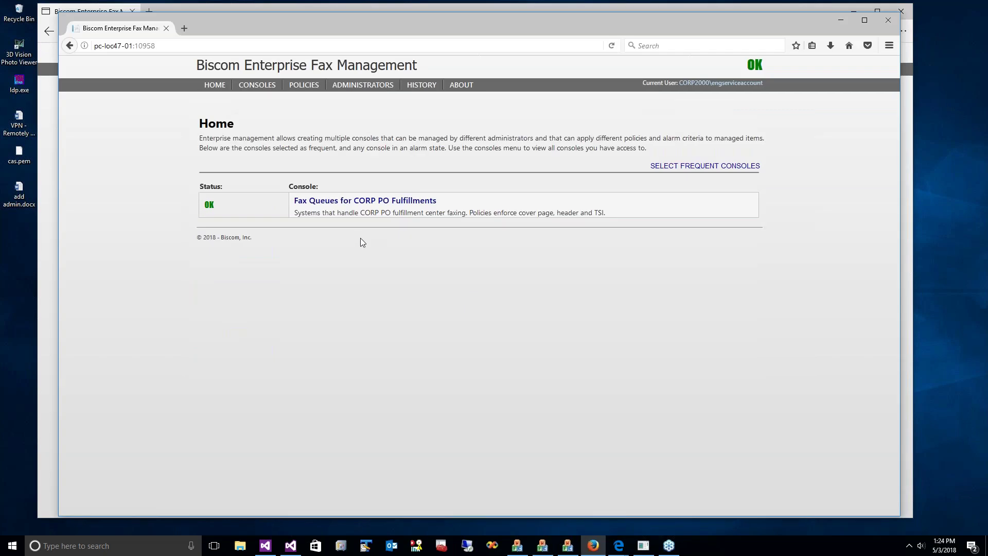
{"action": "left_click", "coordinate": [358, 204]}
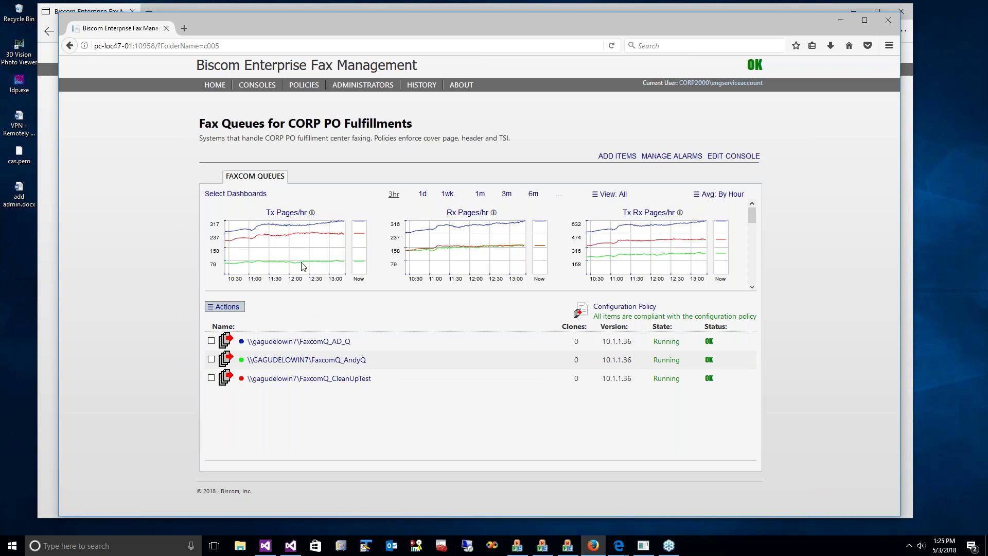
Look through the three-hour dashboard graphs of the CORP PO Fulfillments fax queues, from page rates to failed transmit attempts
{"action": "mouse_move", "coordinate": [303, 250]}
{"action": "left_click_drag", "start_coordinate": [752, 218], "coordinate": [752, 237]}
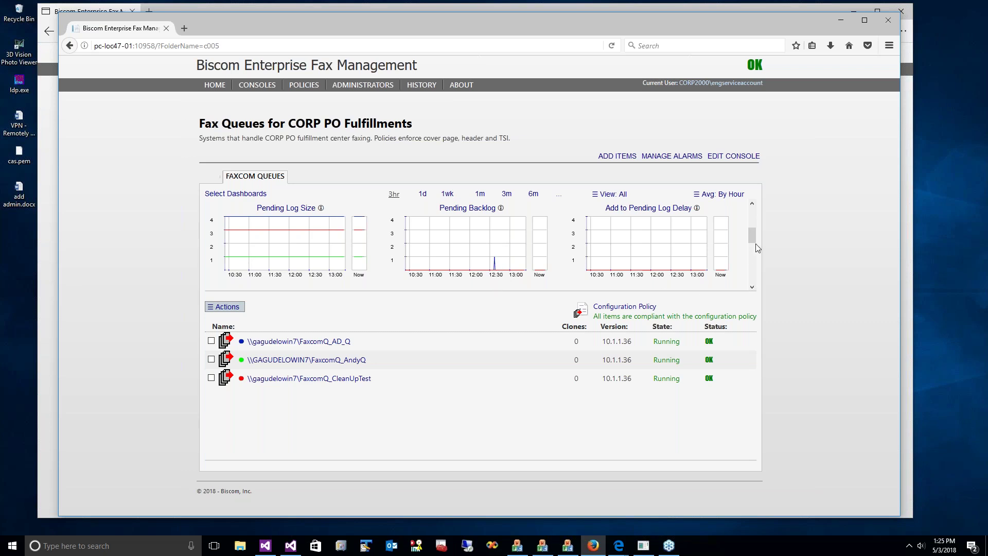
{"action": "scroll", "coordinate": [752, 238], "scroll_direction": "down", "scroll_amount": 2}
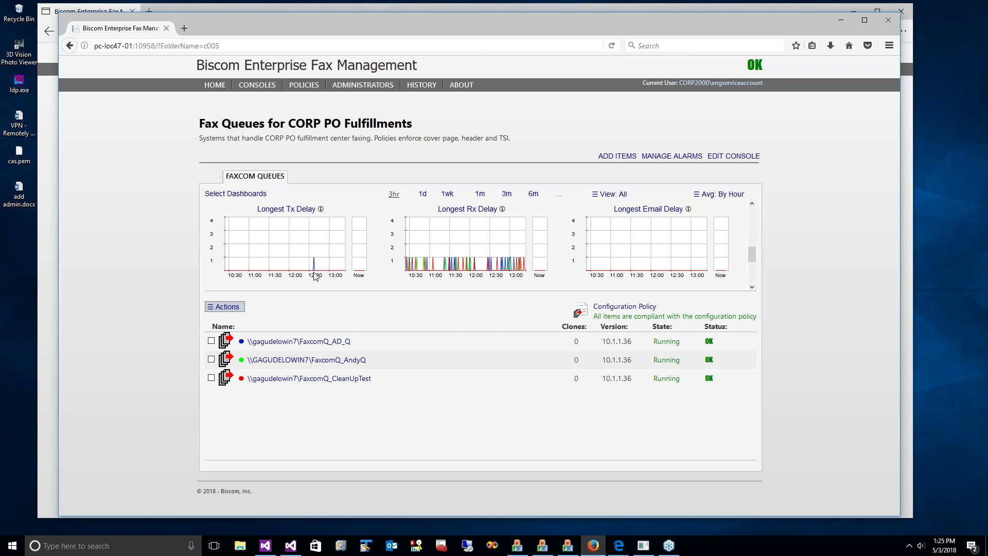
{"action": "mouse_move", "coordinate": [314, 267]}
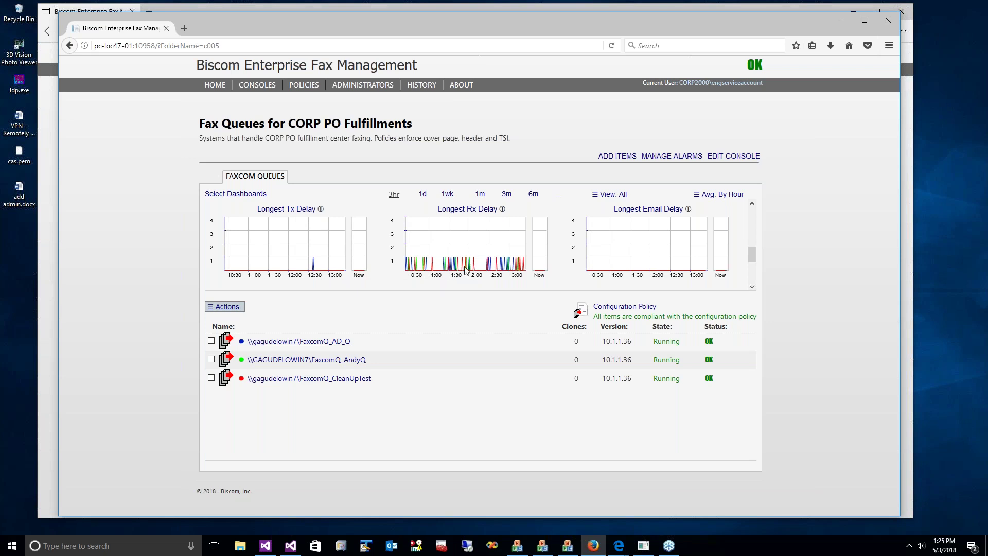
{"action": "left_click", "coordinate": [752, 288]}
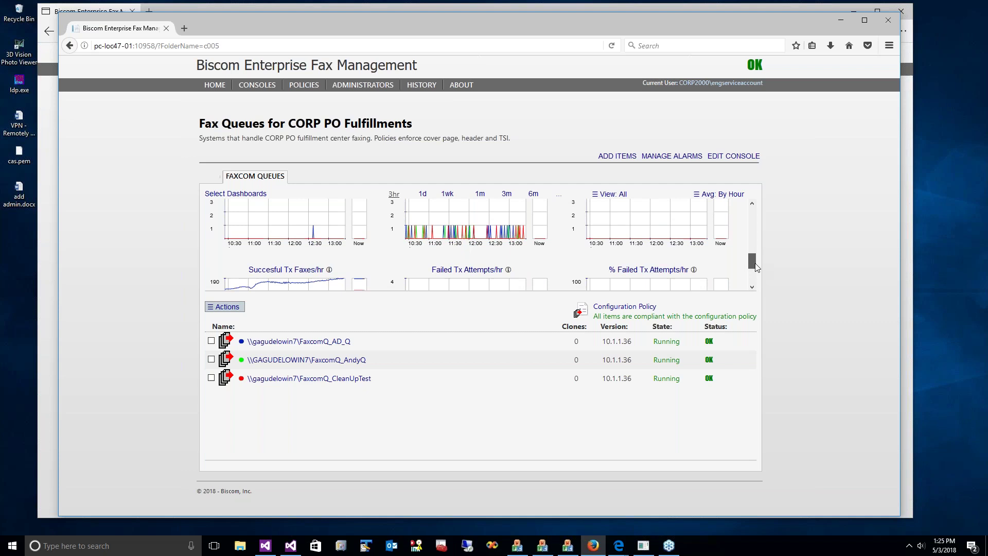
{"action": "scroll", "coordinate": [756, 270], "scroll_direction": "down", "scroll_amount": 1}
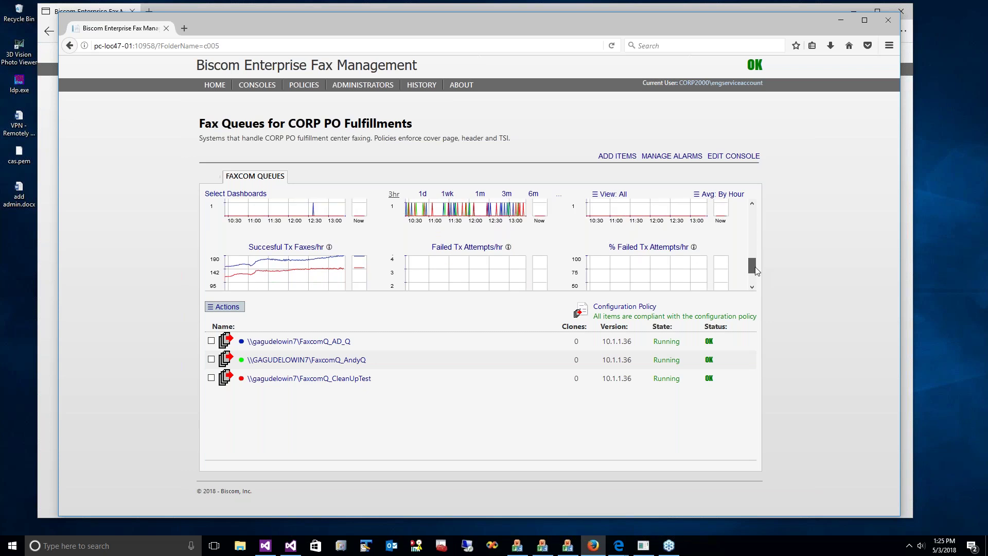
{"action": "scroll", "coordinate": [282, 249], "scroll_direction": "down", "scroll_amount": 3}
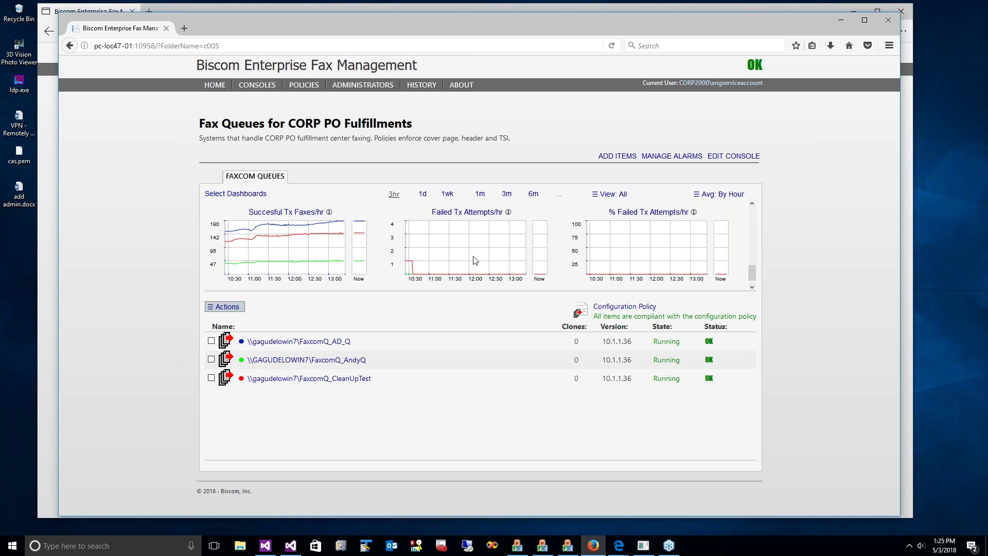
{"action": "mouse_move", "coordinate": [474, 260]}
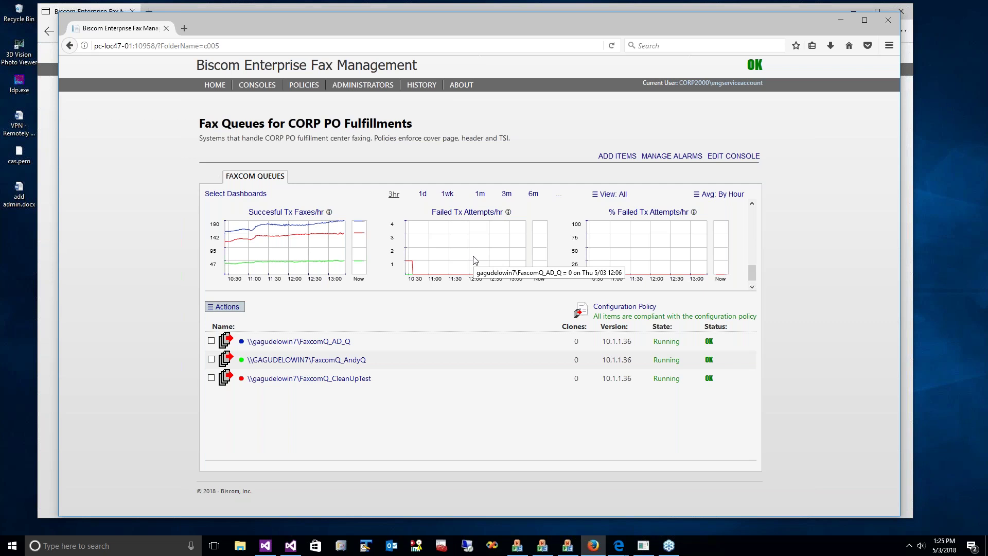
{"action": "left_click_drag", "start_coordinate": [751, 274], "coordinate": [752, 212]}
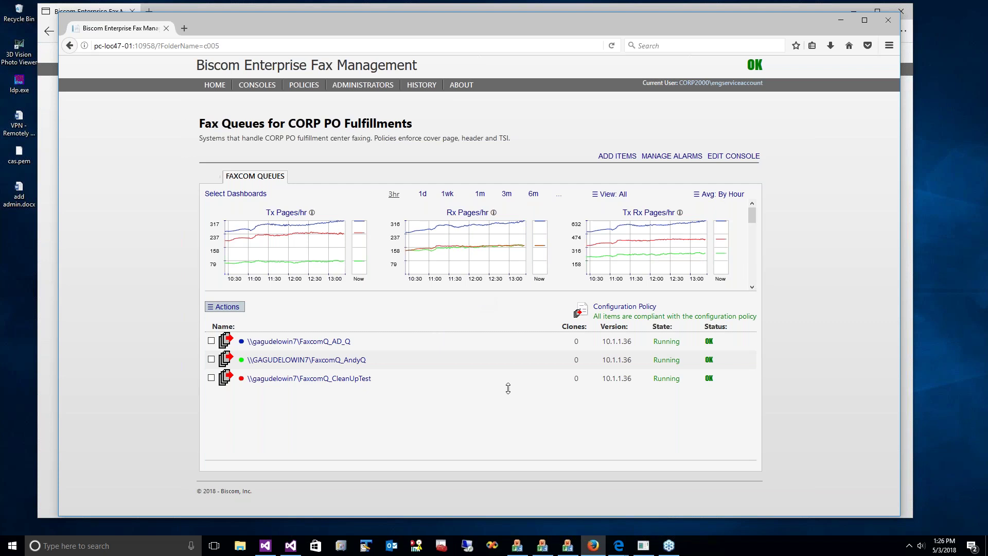
Enlarge the dashboard area to show two rows of graphs and look through all the queue dashboards
{"action": "left_click_drag", "start_coordinate": [508, 388], "coordinate": [508, 389]}
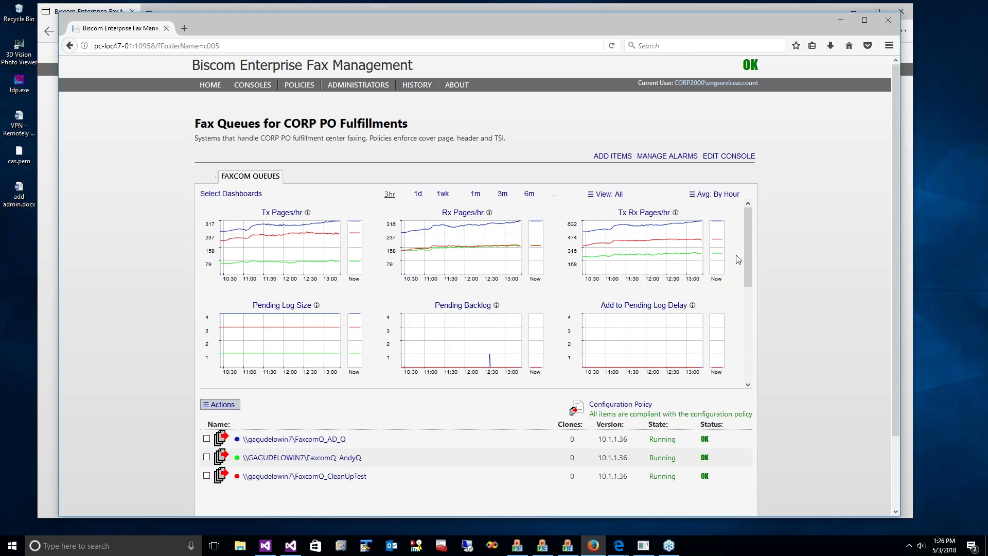
{"action": "scroll", "coordinate": [749, 262], "scroll_direction": "down", "scroll_amount": 1}
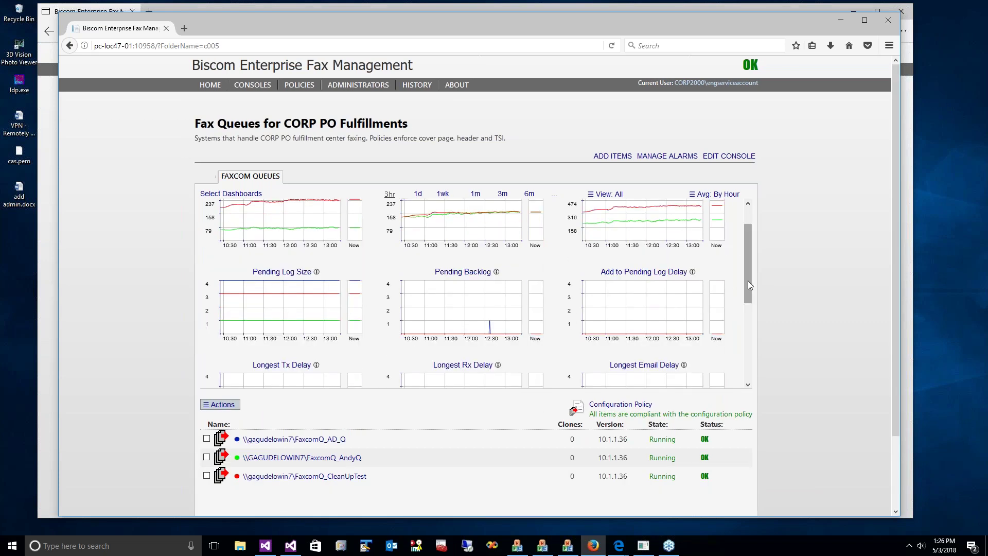
{"action": "left_click_drag", "start_coordinate": [748, 279], "coordinate": [744, 307]}
{"action": "scroll", "coordinate": [745, 307], "scroll_direction": "down", "scroll_amount": 1}
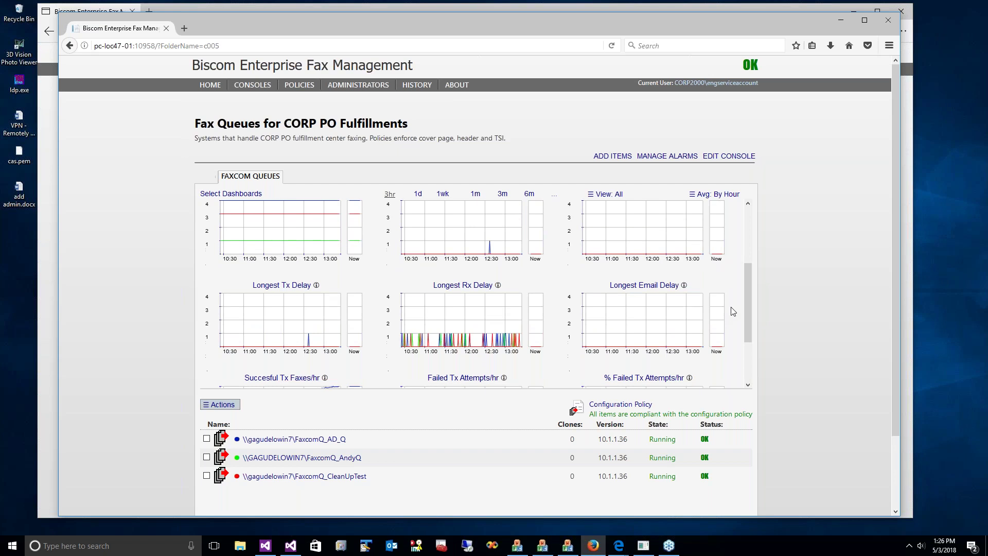
{"action": "scroll", "coordinate": [746, 364], "scroll_direction": "down", "scroll_amount": 3}
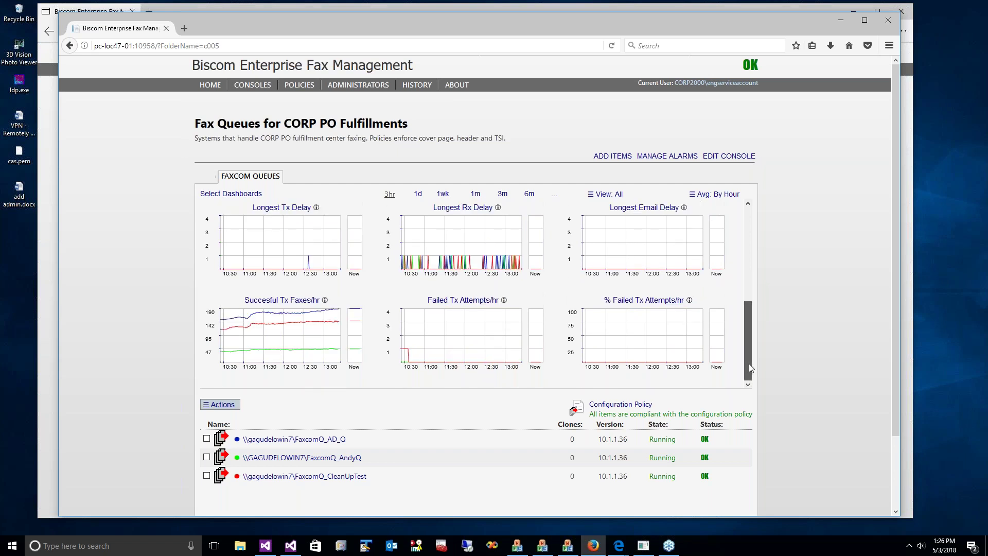
{"action": "scroll", "coordinate": [749, 364], "scroll_direction": "up", "scroll_amount": 6}
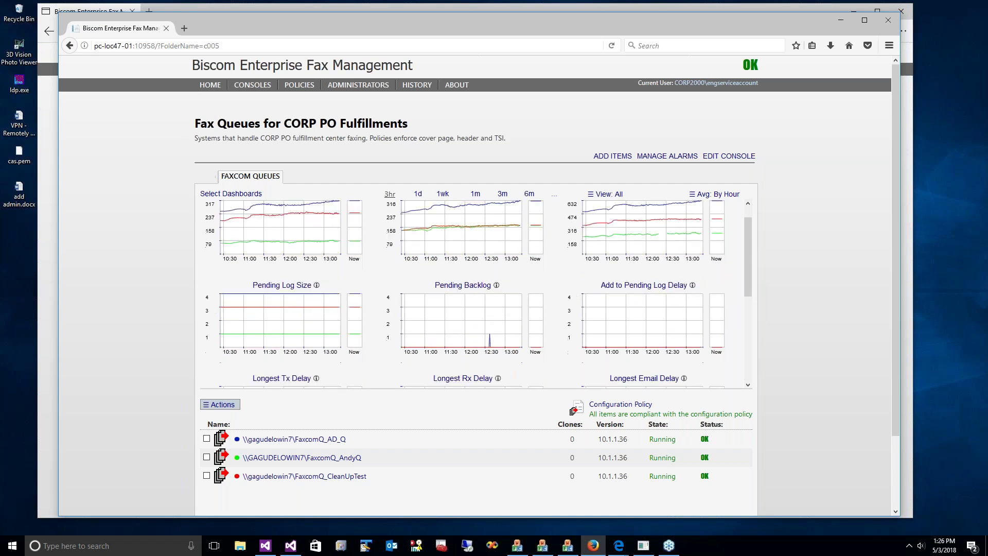
Show one month of data and filter the graphs first to FaxcomQ_AD_Q, ending with only FaxcomQ_CleanUpTest selected
{"action": "left_click", "coordinate": [475, 194]}
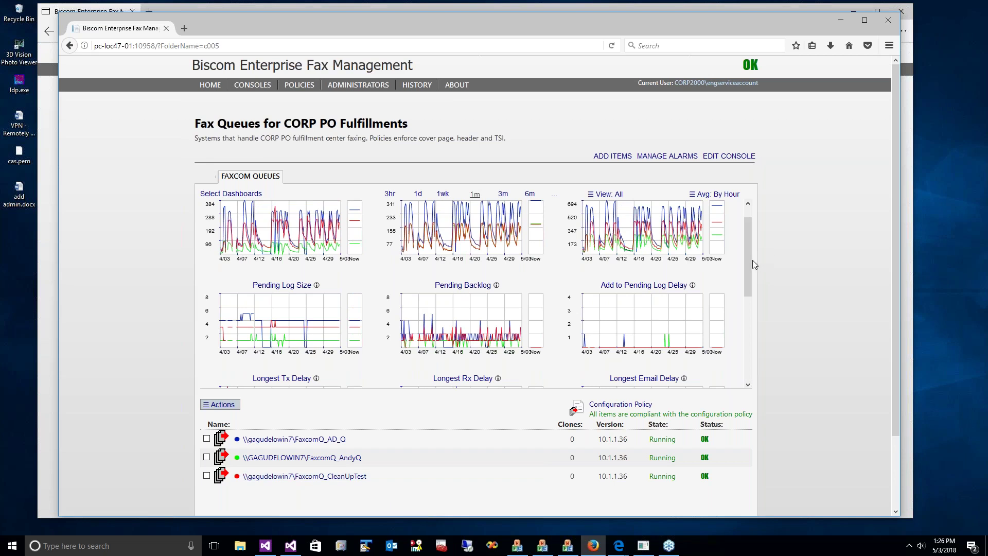
{"action": "scroll", "coordinate": [747, 243], "scroll_direction": "up", "scroll_amount": 1}
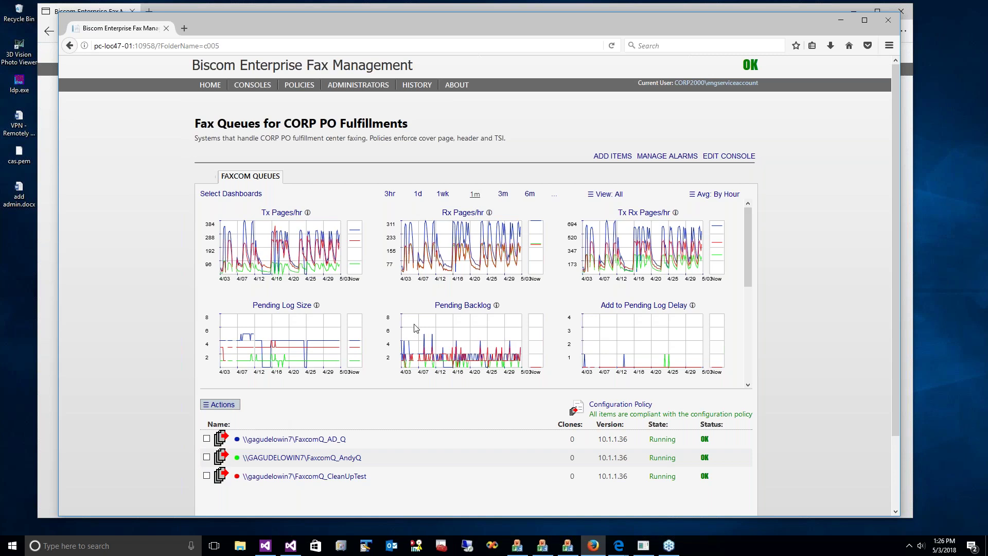
{"action": "left_click", "coordinate": [206, 439]}
{"action": "left_click", "coordinate": [207, 439]}
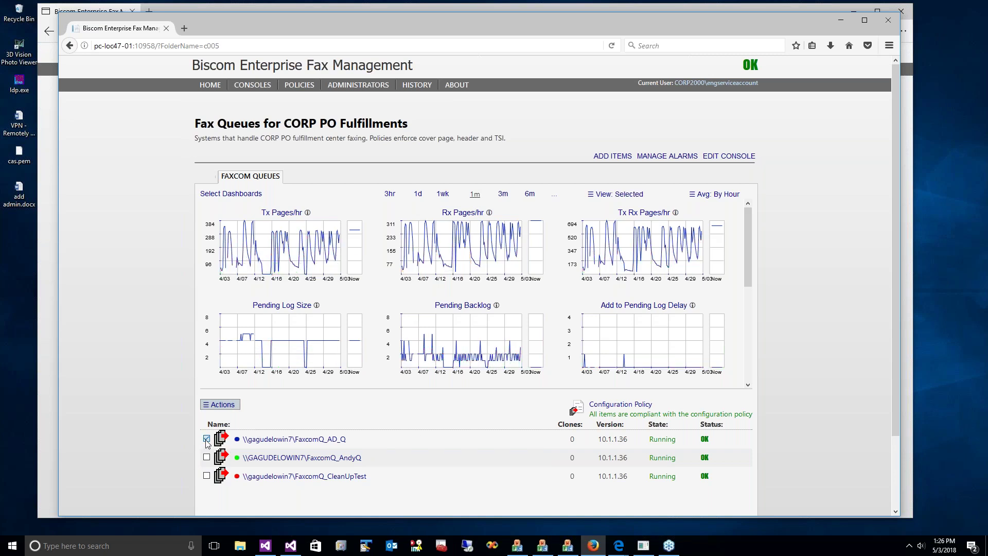
{"action": "left_click", "coordinate": [207, 475]}
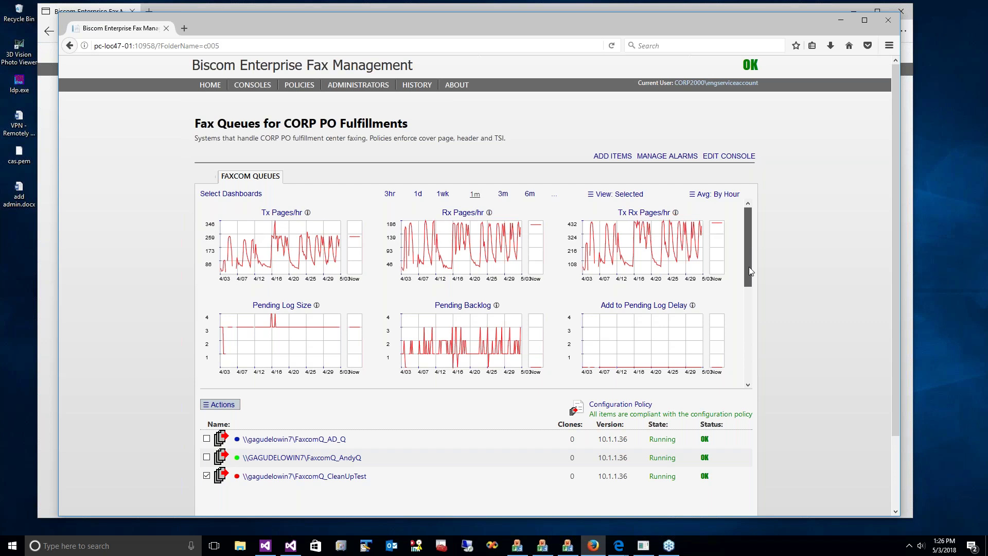
Examine FaxcomQ_CleanUpTest's one-month graphs for delays, successful faxes and failed transmit attempts
{"action": "left_click_drag", "start_coordinate": [748, 266], "coordinate": [749, 326]}
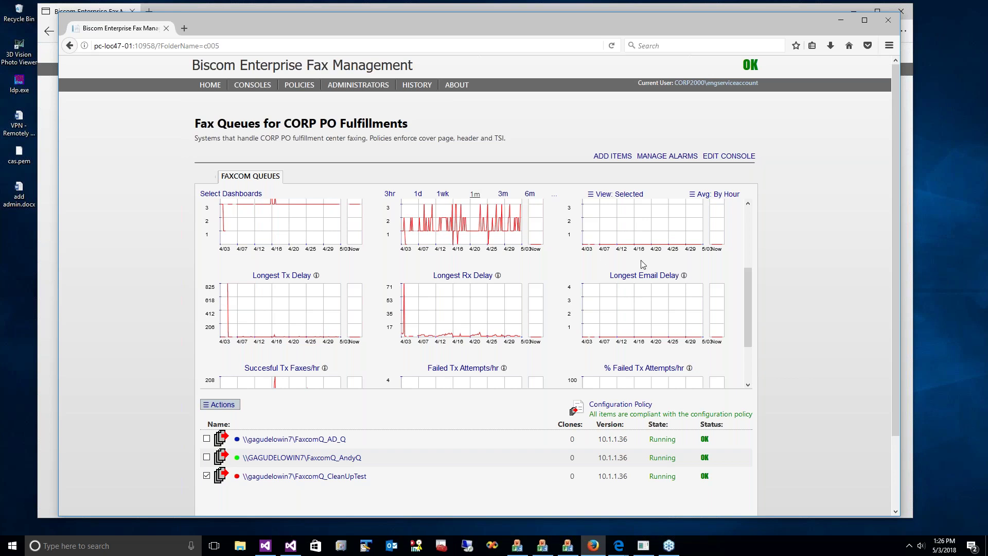
{"action": "left_click_drag", "start_coordinate": [747, 311], "coordinate": [743, 360]}
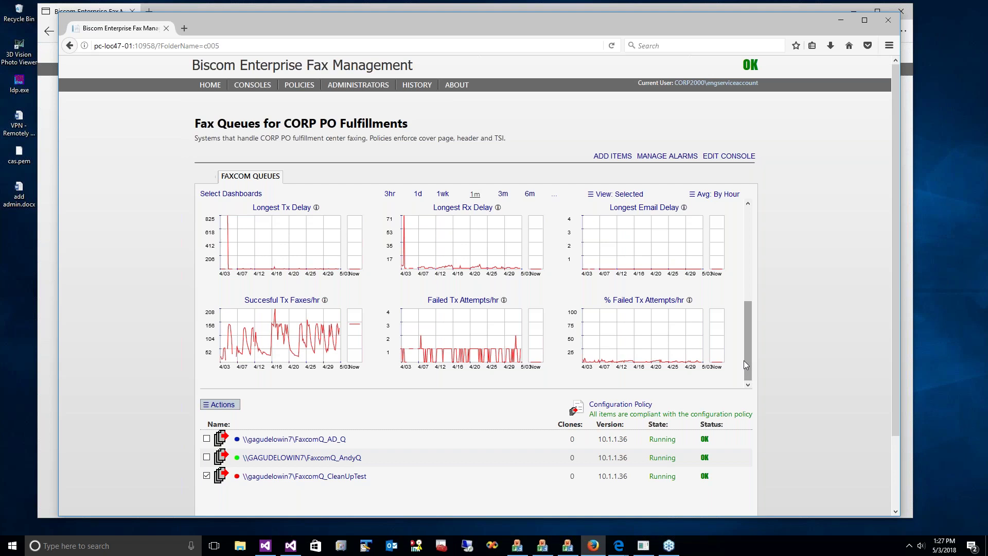
{"action": "left_click_drag", "start_coordinate": [746, 353], "coordinate": [741, 219]}
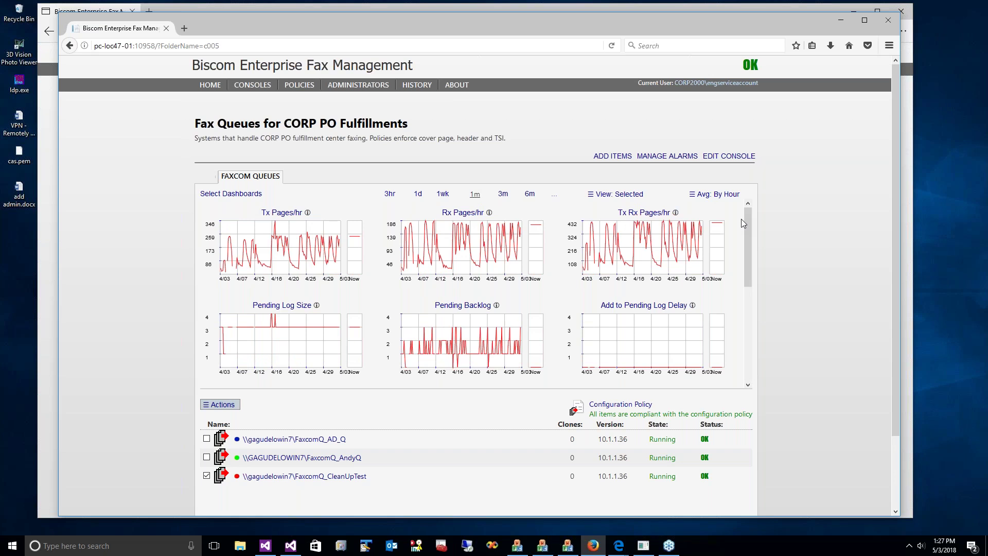
{"action": "scroll", "coordinate": [750, 248], "scroll_direction": "down", "scroll_amount": 5}
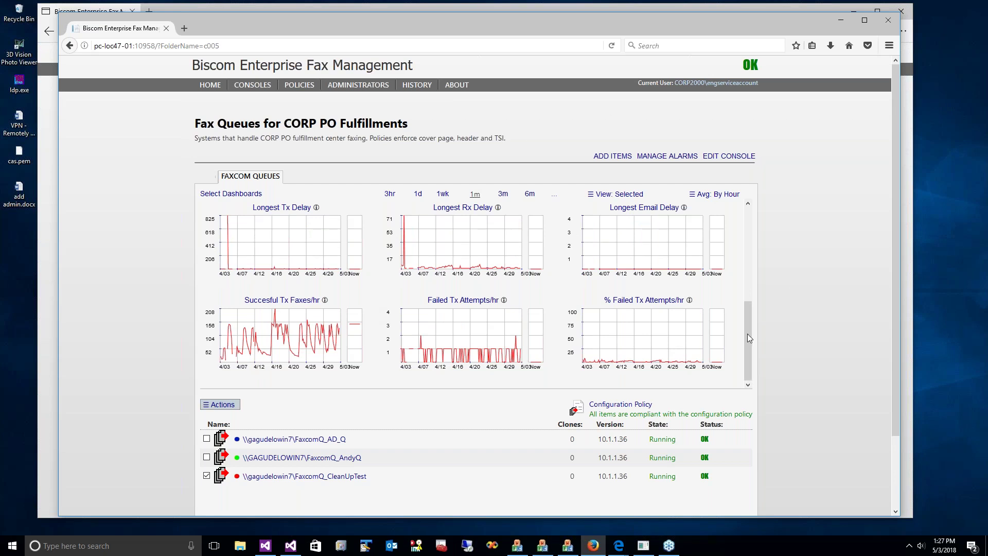
{"action": "scroll", "coordinate": [746, 331], "scroll_direction": "up", "scroll_amount": 5}
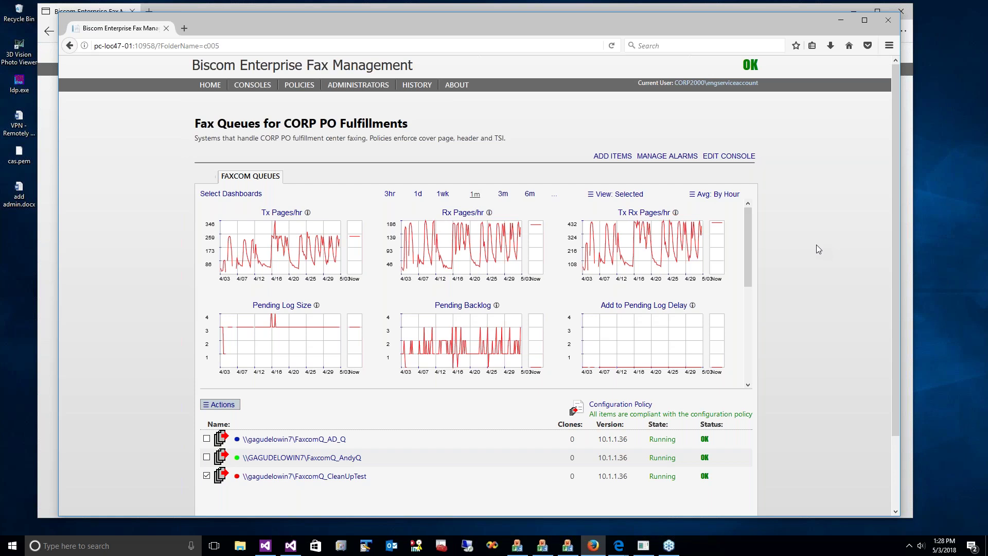
Minimize the service account's Firefox window and list the FAXCOM Queues of the All CORP Fax Systems console in the administrator's Edge session
{"action": "left_click", "coordinate": [841, 20]}
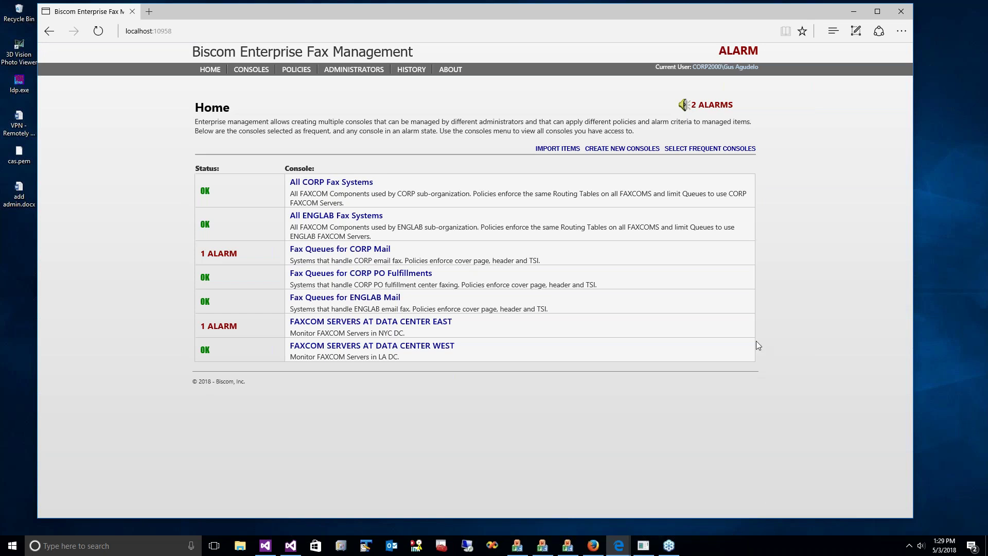
{"action": "left_click", "coordinate": [330, 183]}
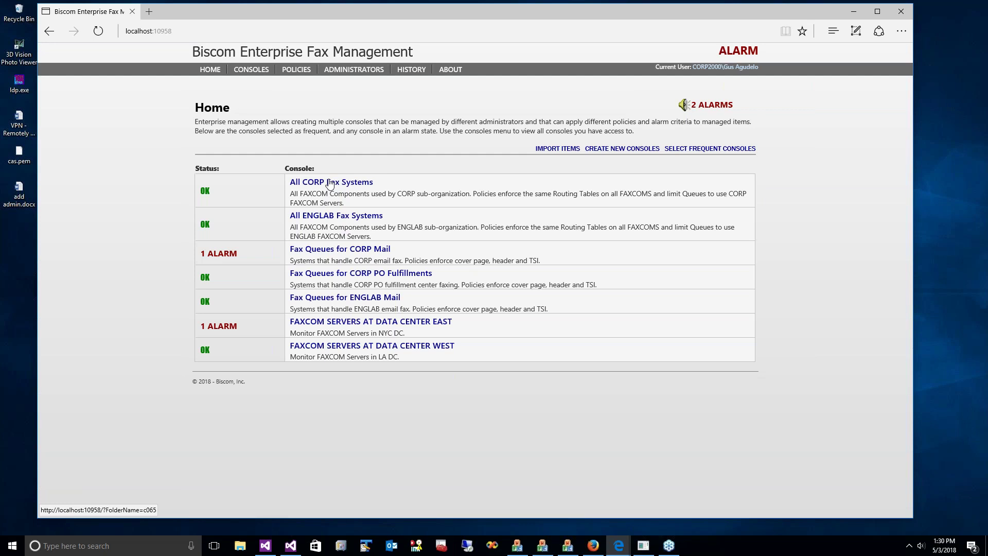
{"action": "left_click", "coordinate": [328, 184]}
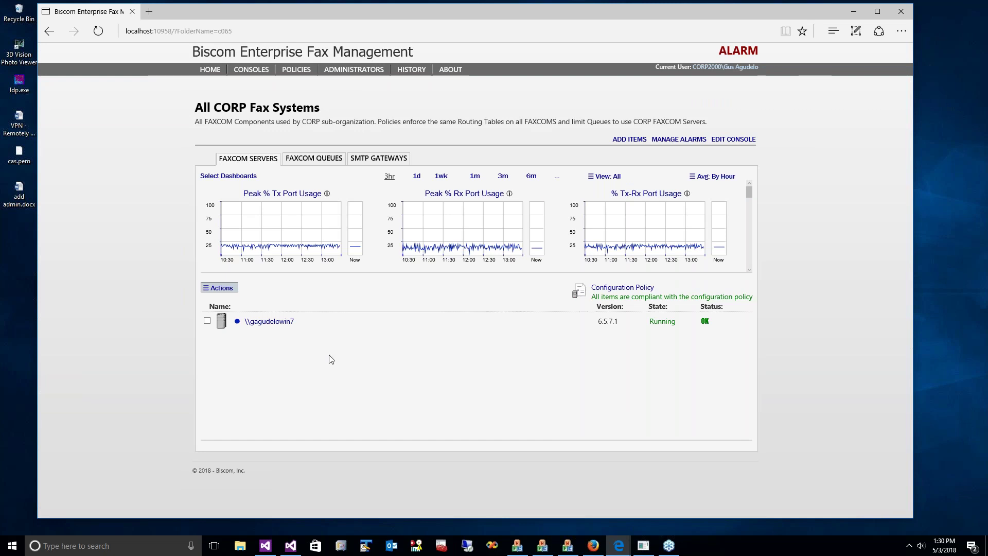
{"action": "left_click", "coordinate": [324, 163]}
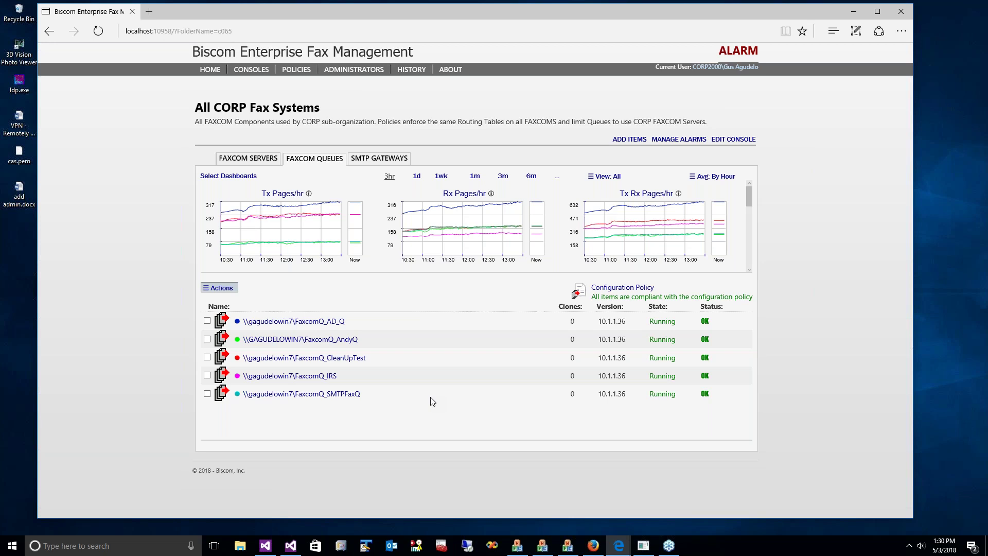
View the FAXCOM Connections and SMTP Settings in the properties of FaxcomQ_AD_Q and exit the properties page
{"action": "right_click", "coordinate": [324, 323]}
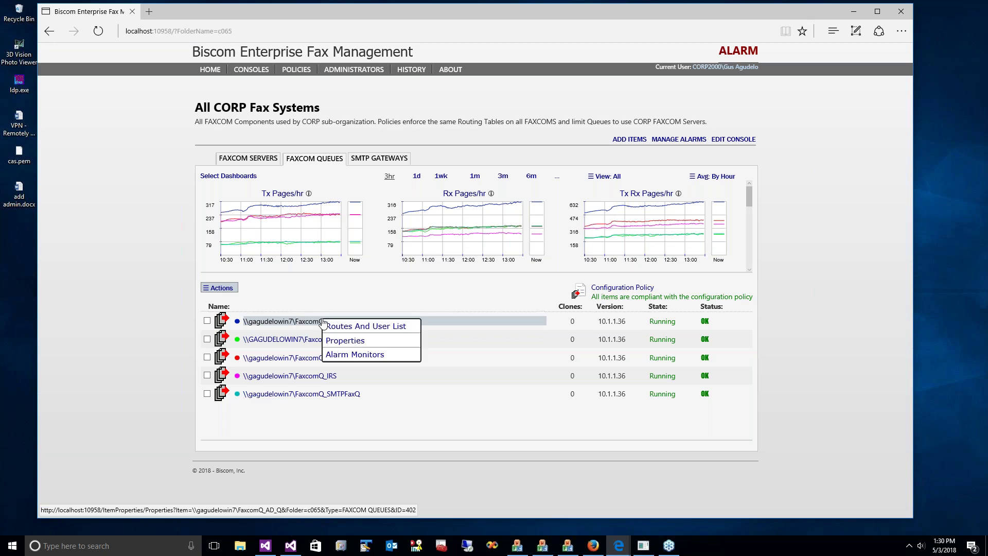
{"action": "left_click", "coordinate": [360, 343]}
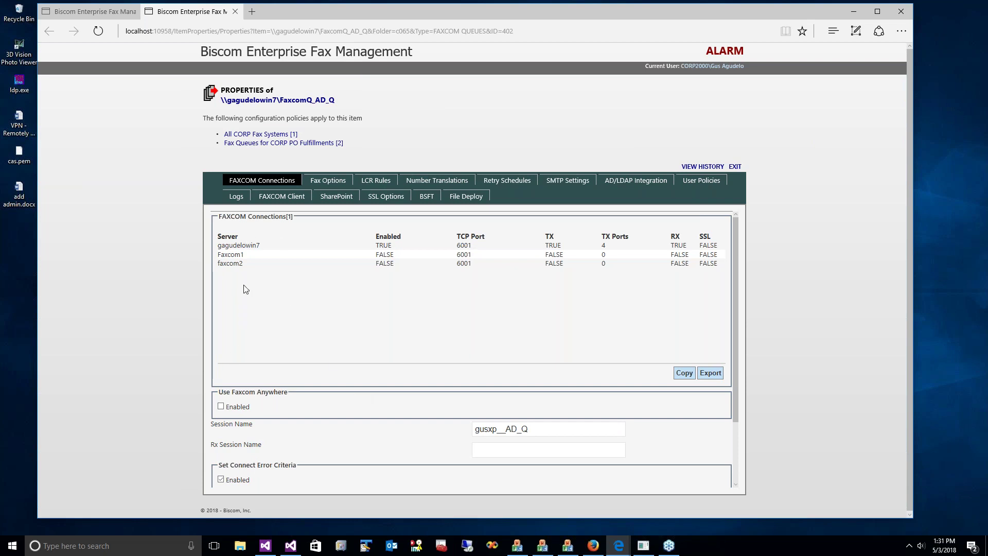
{"action": "left_click", "coordinate": [248, 246]}
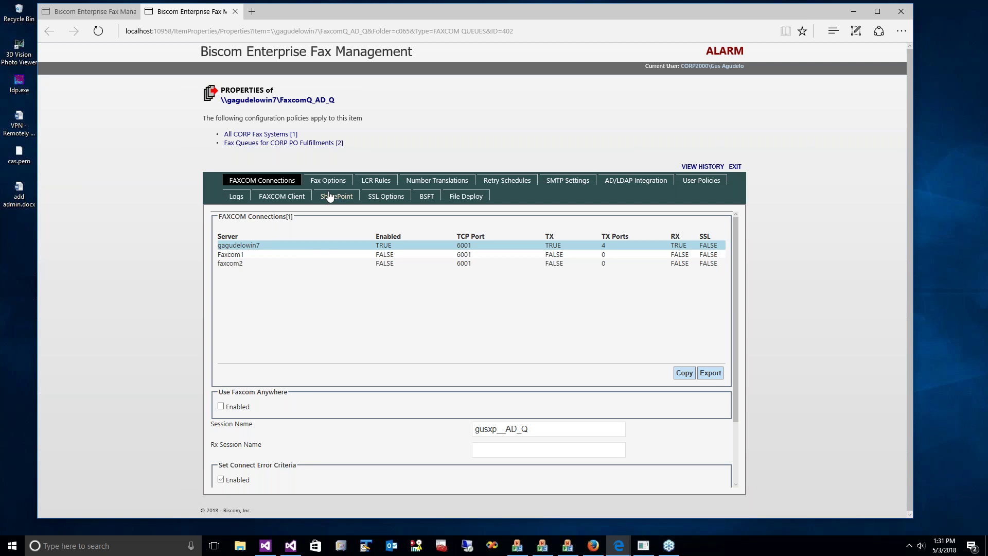
{"action": "left_click", "coordinate": [572, 188]}
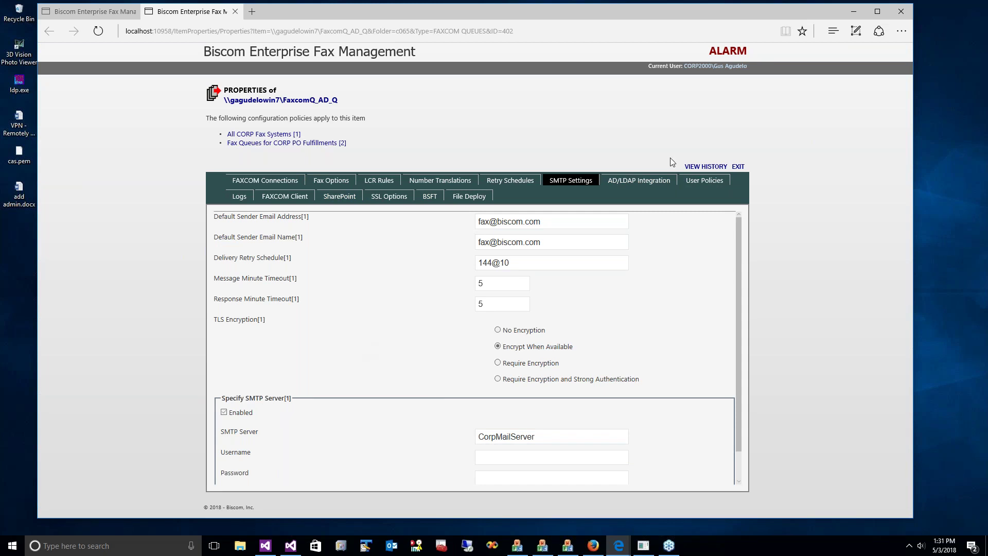
{"action": "left_click", "coordinate": [737, 168]}
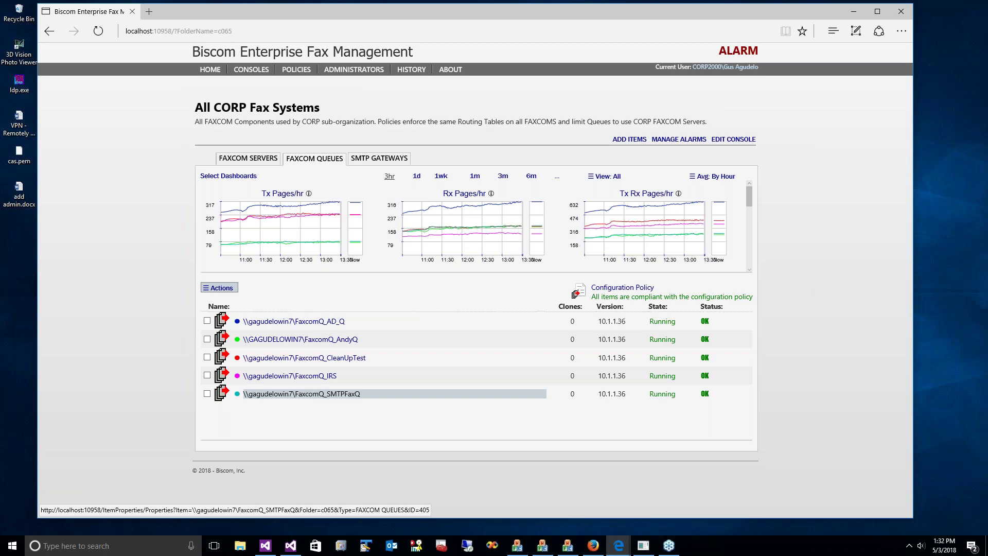
Open the FAXCOM Queues configuration policy for All CORP Fax Systems and compare it with the console's queue list
{"action": "left_click", "coordinate": [632, 291]}
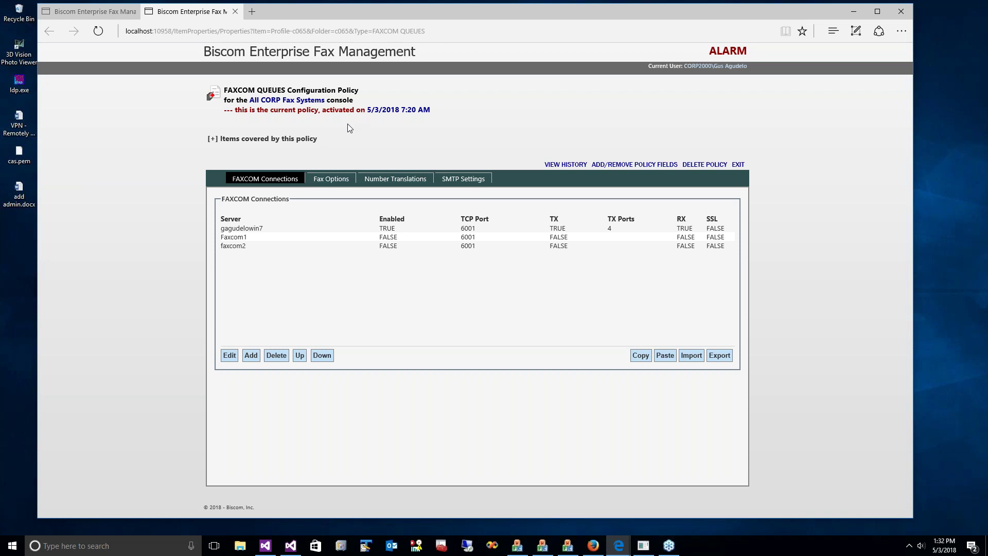
{"action": "left_click", "coordinate": [101, 11]}
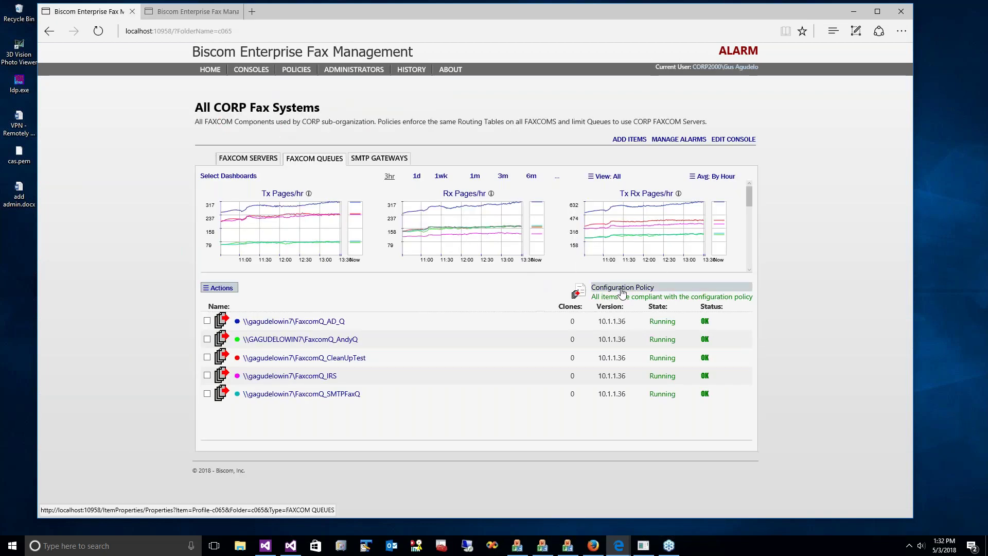
{"action": "mouse_move", "coordinate": [622, 293]}
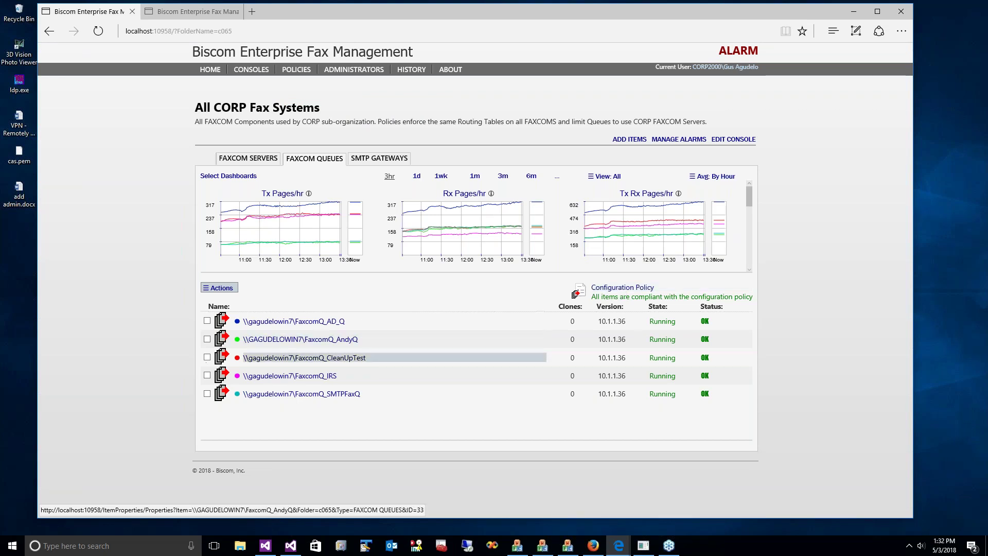
{"action": "left_click", "coordinate": [186, 7]}
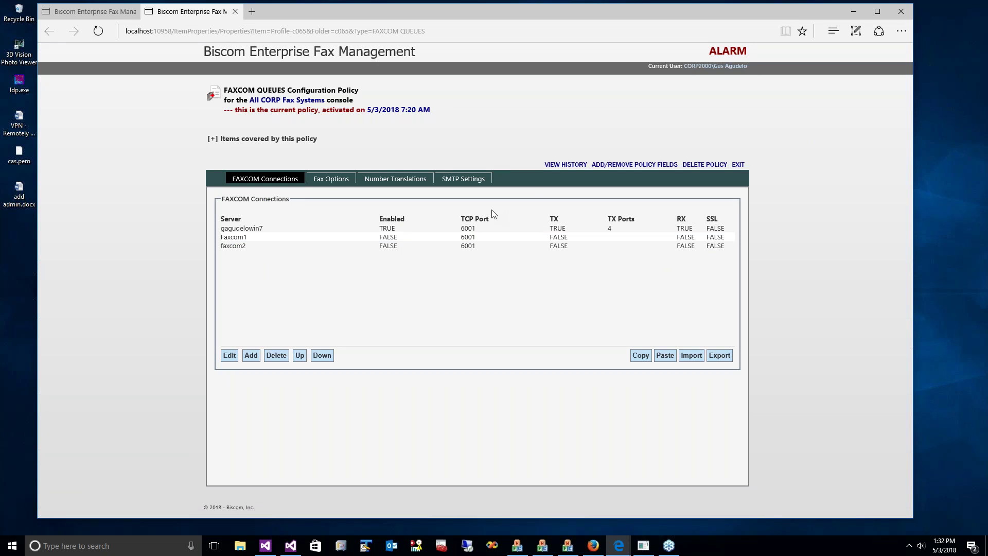
View the fields selectable for the FAXCOM Queues configuration policy of All CORP Fax Systems and cancel without changing the selection
{"action": "left_click", "coordinate": [630, 164]}
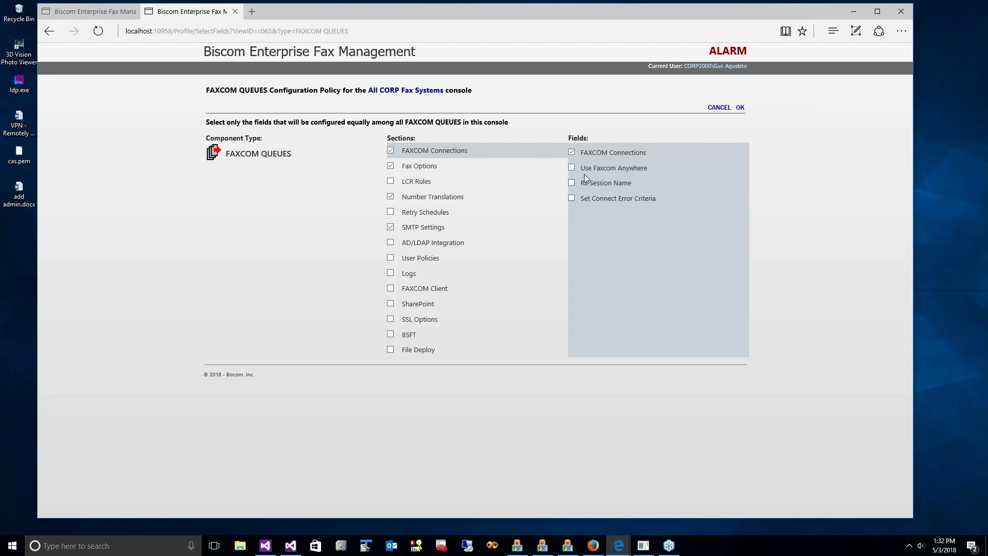
{"action": "left_click", "coordinate": [719, 108]}
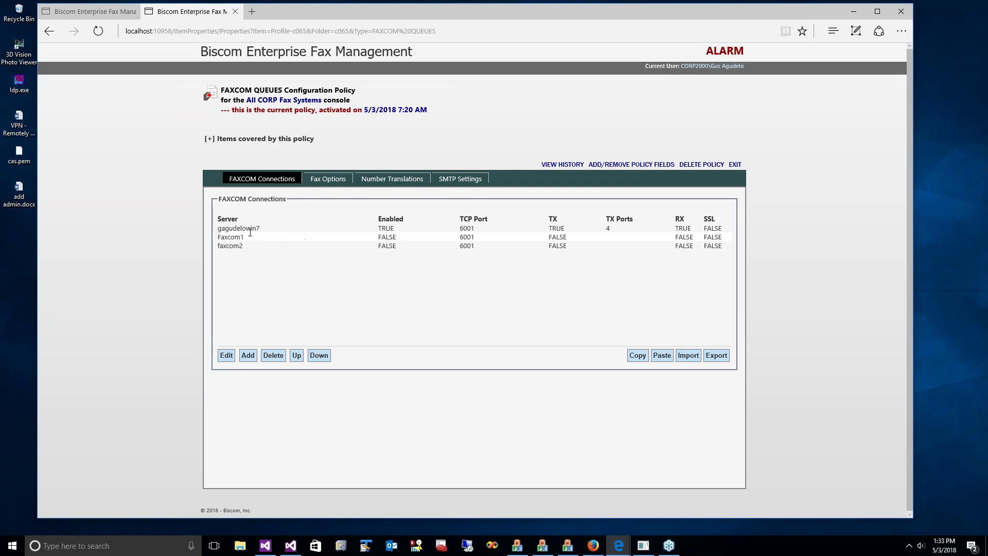
Review the SMTP Settings, Fax Options and Number Translations of the All CORP Fax Systems queue policy and exit it
{"action": "left_click", "coordinate": [460, 183]}
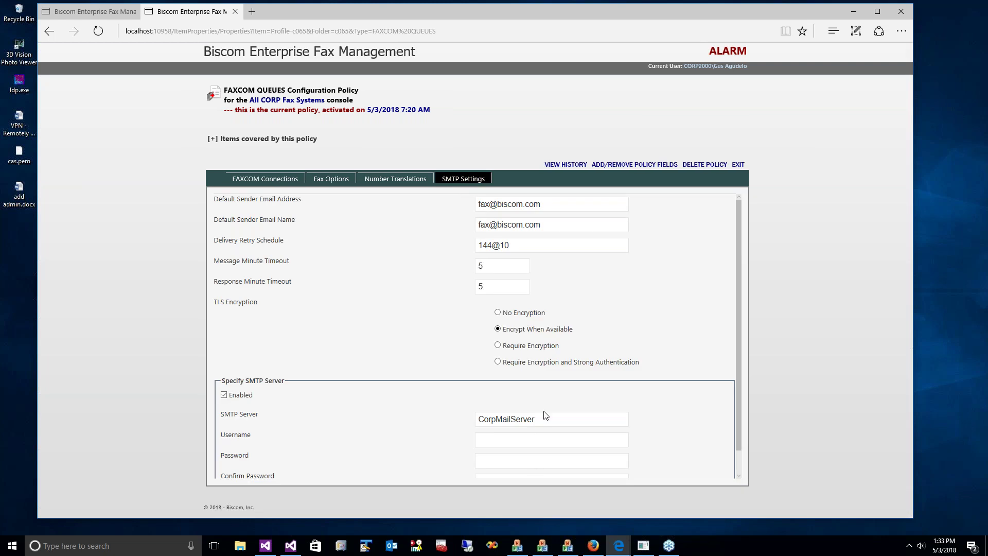
{"action": "left_click", "coordinate": [331, 181]}
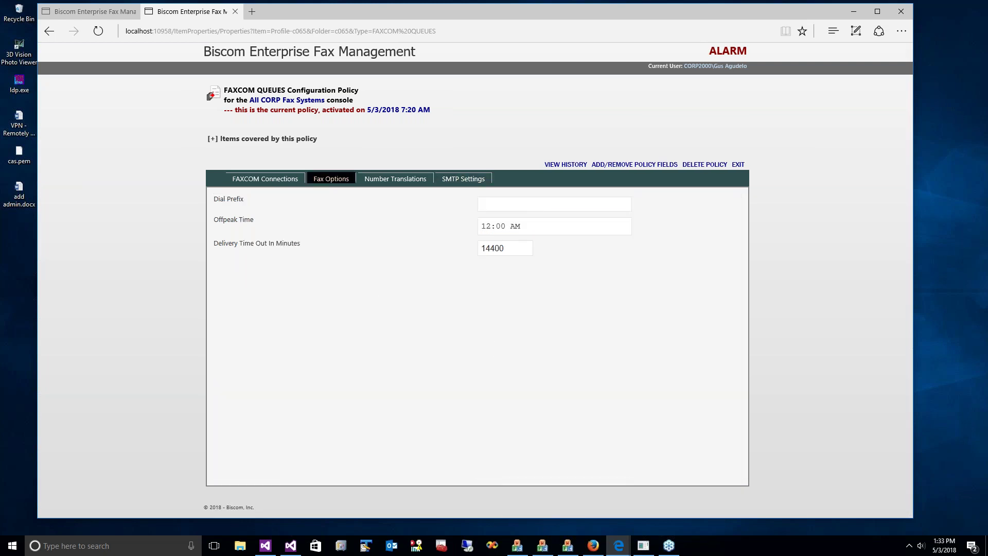
{"action": "left_click", "coordinate": [537, 227]}
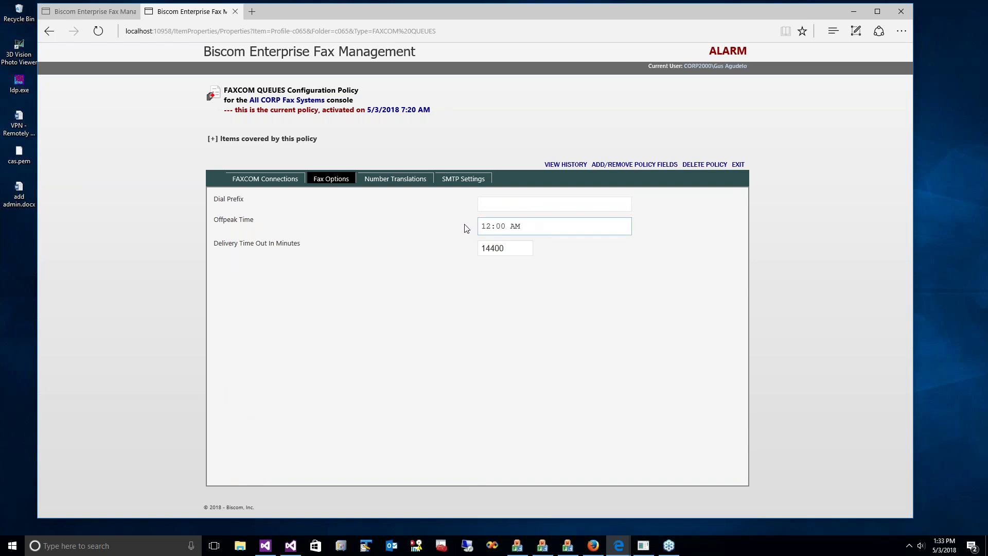
{"action": "left_click", "coordinate": [395, 183]}
{"action": "left_click", "coordinate": [395, 181]}
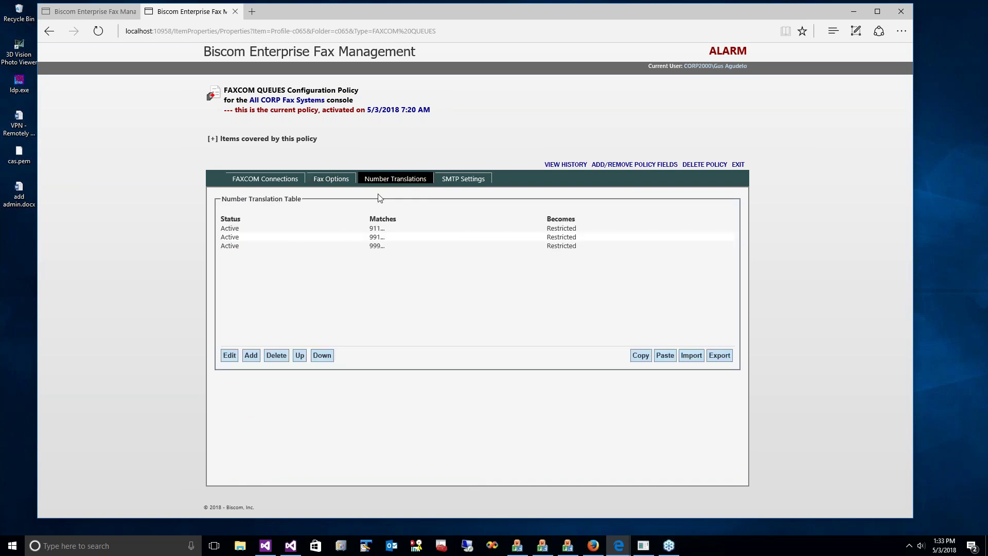
{"action": "left_click", "coordinate": [739, 166]}
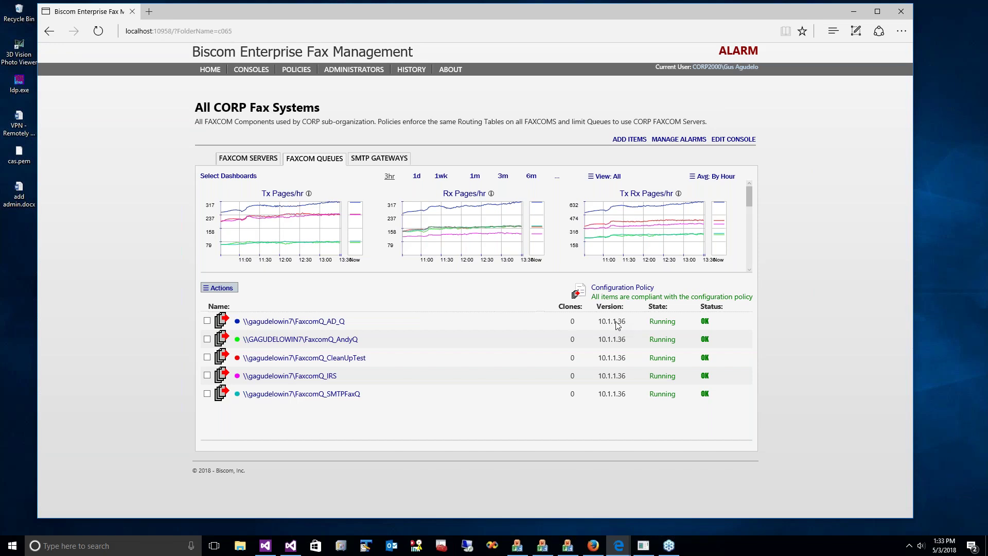
Open the properties of FaxcomQ_AD_Q from the All CORP Fax Systems console to see which configuration policies apply
{"action": "right_click", "coordinate": [332, 325]}
{"action": "left_click", "coordinate": [352, 346]}
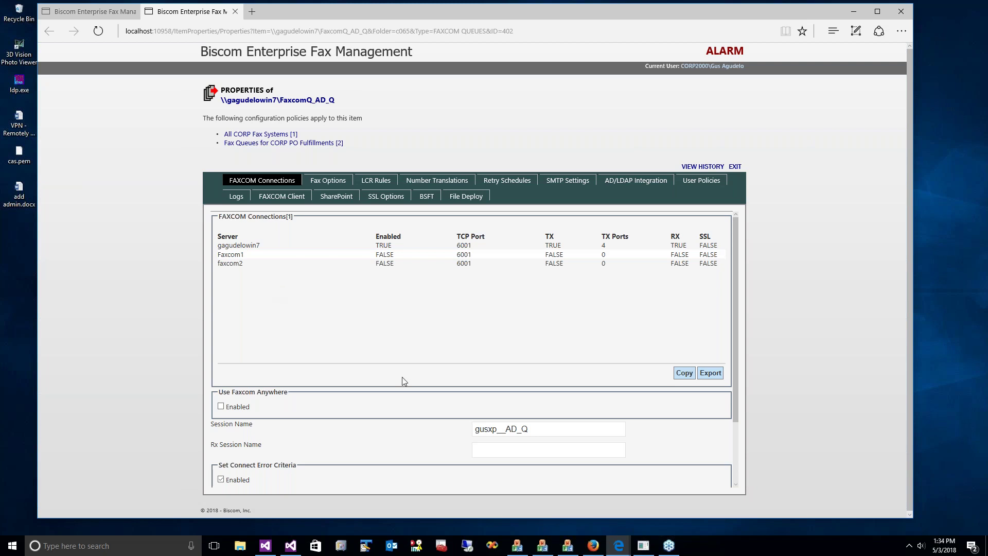
Switch to the service account's Firefox session and view the Fax Options in FaxcomQ_AD_Q's properties from the Fax Queues for CORP PO Fulfillments console
{"action": "left_click", "coordinate": [599, 549]}
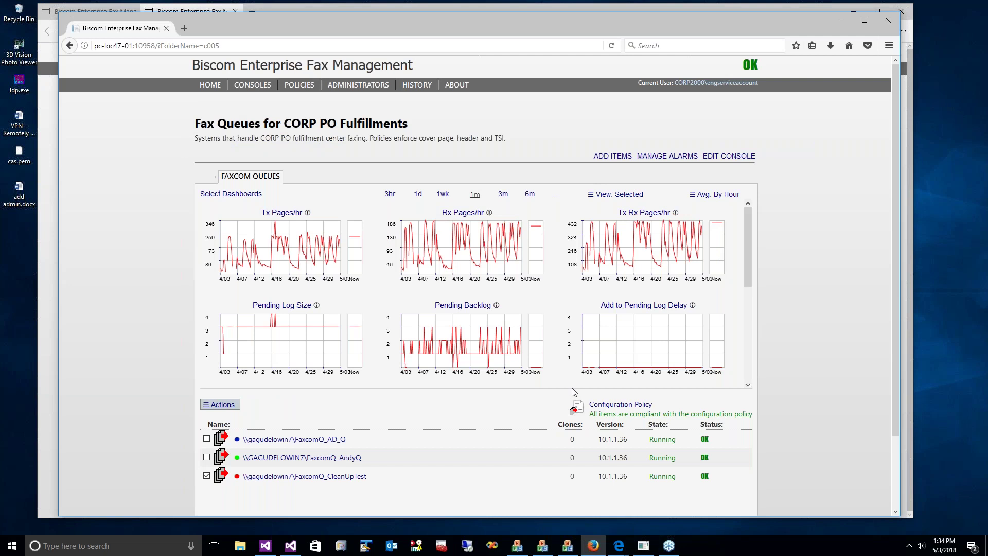
{"action": "left_click_drag", "start_coordinate": [573, 390], "coordinate": [555, 293]}
{"action": "mouse_move", "coordinate": [341, 349]}
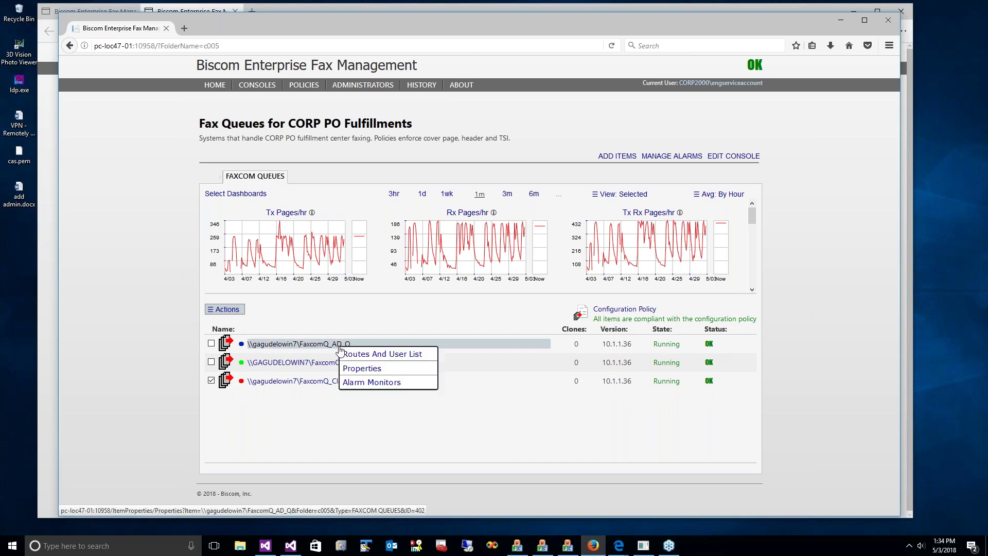
{"action": "left_click", "coordinate": [365, 372]}
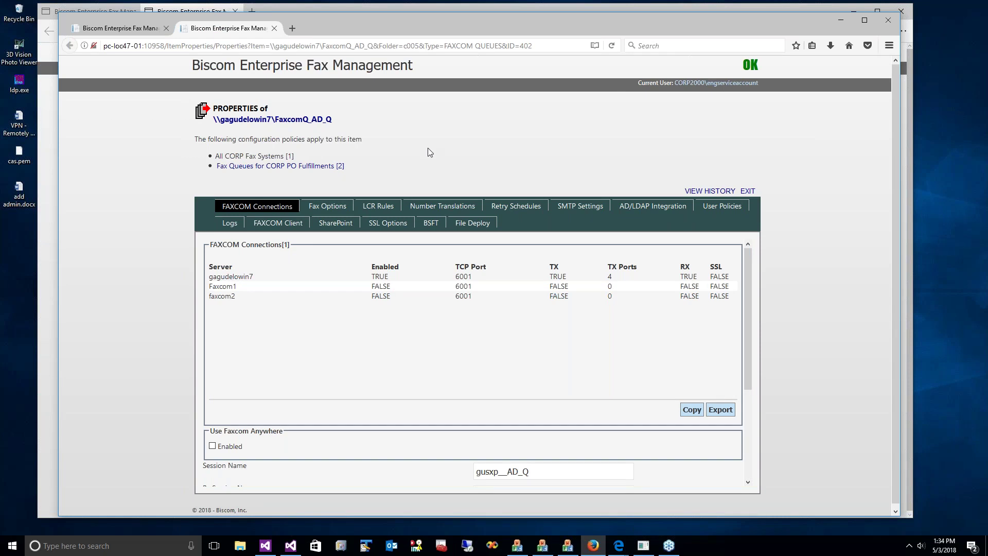
{"action": "left_click", "coordinate": [326, 208]}
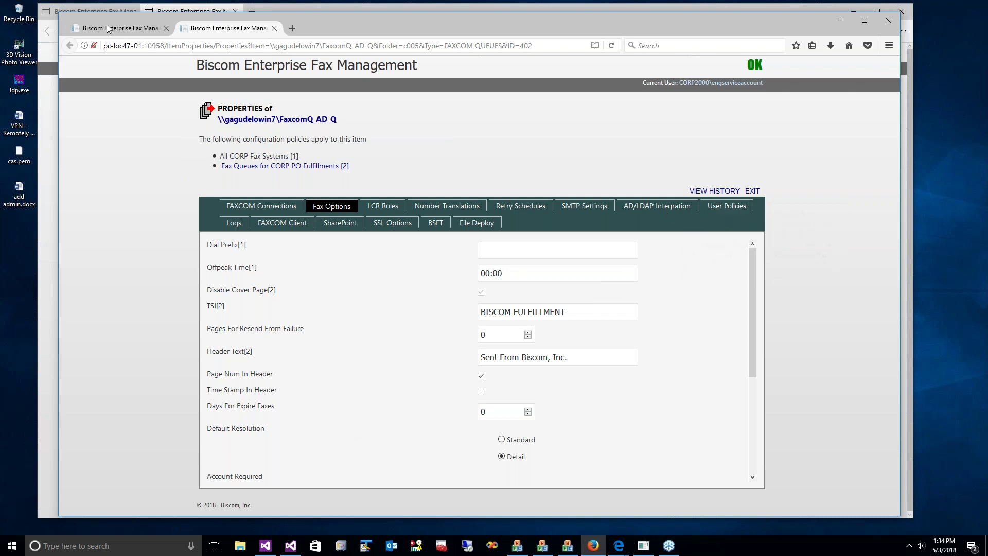
Open the configuration policy of Fax Queues for CORP PO Fulfillments and review its TSI, Header Text and Retry Schedules
{"action": "key", "text": "ctrl+Page_Up"}
{"action": "mouse_move", "coordinate": [626, 316]}
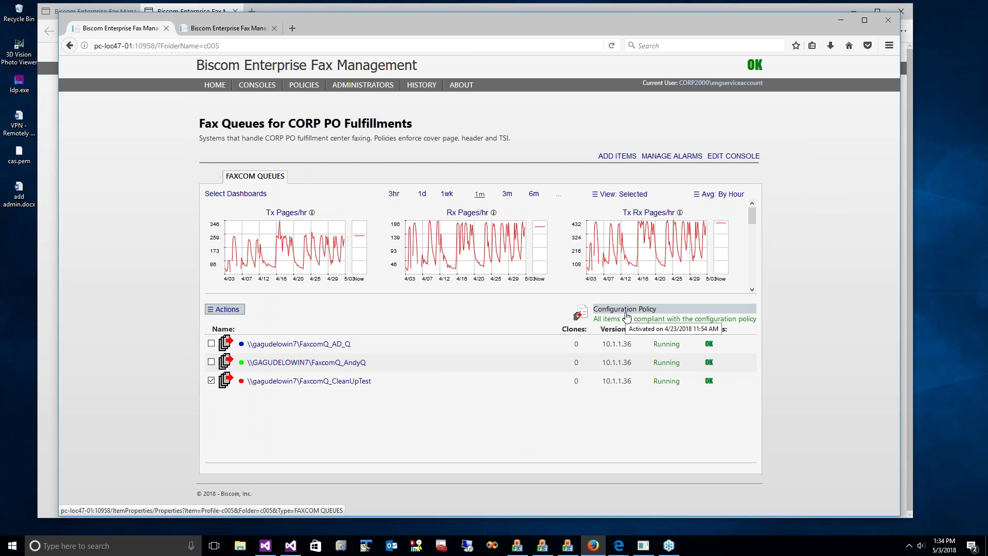
{"action": "left_click", "coordinate": [626, 314]}
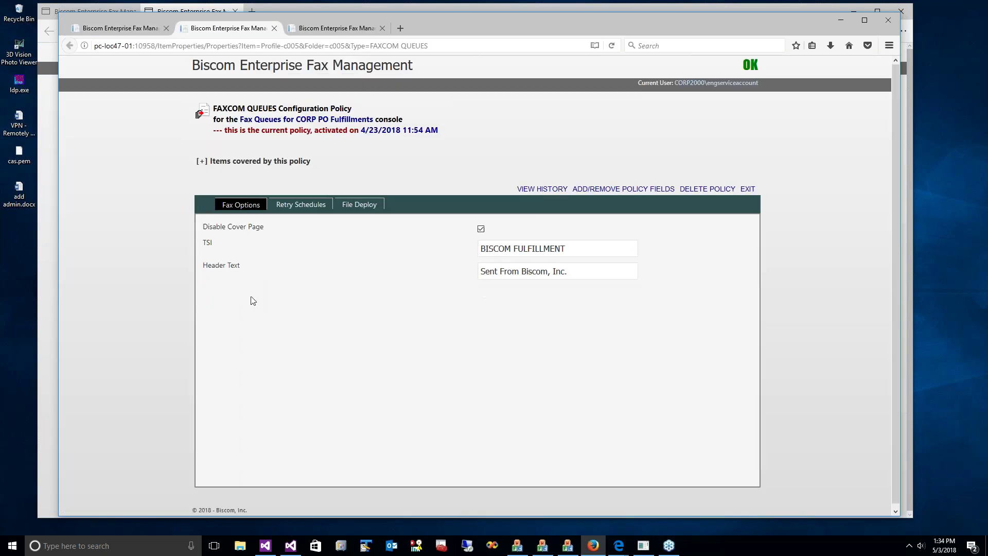
{"action": "left_click_drag", "start_coordinate": [588, 247], "coordinate": [471, 249]}
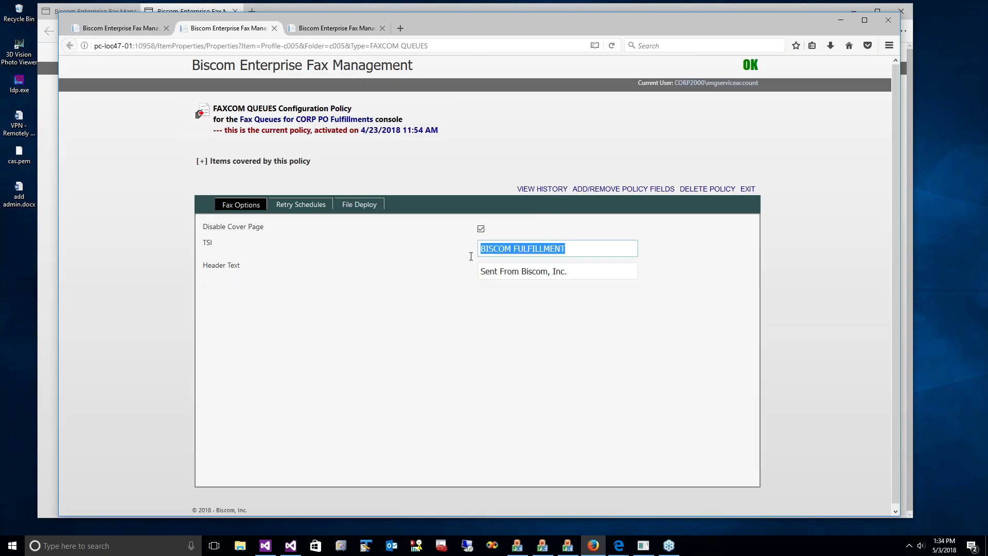
{"action": "left_click_drag", "start_coordinate": [575, 274], "coordinate": [490, 275]}
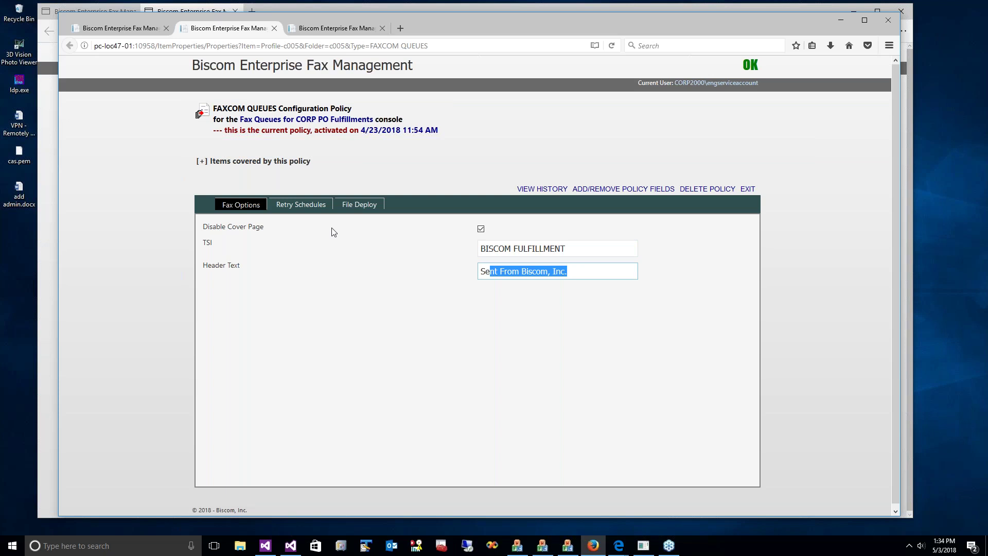
{"action": "left_click", "coordinate": [303, 206]}
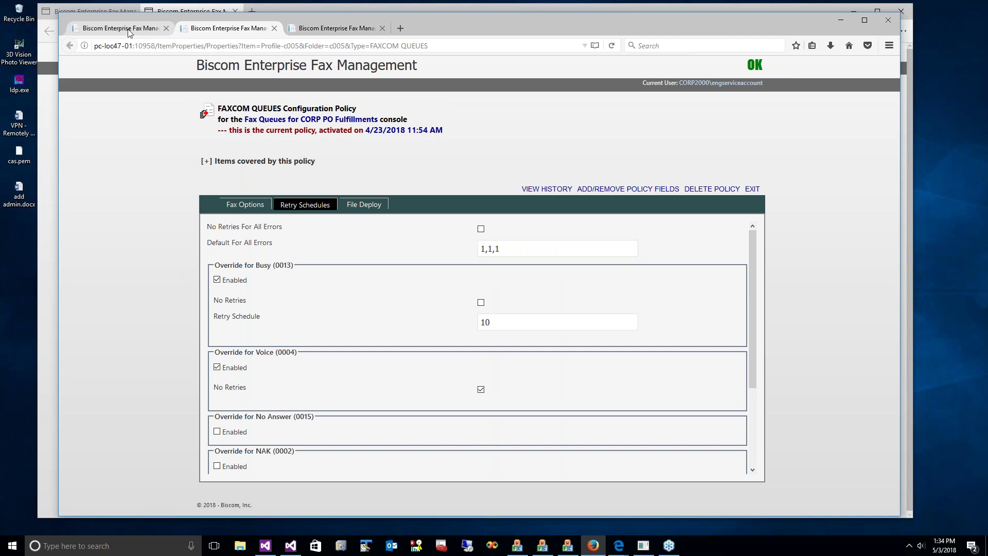
Reopen FaxcomQ_AD_Q's properties from the console and check which policy governs each of its Fax Options
{"action": "left_click", "coordinate": [109, 30]}
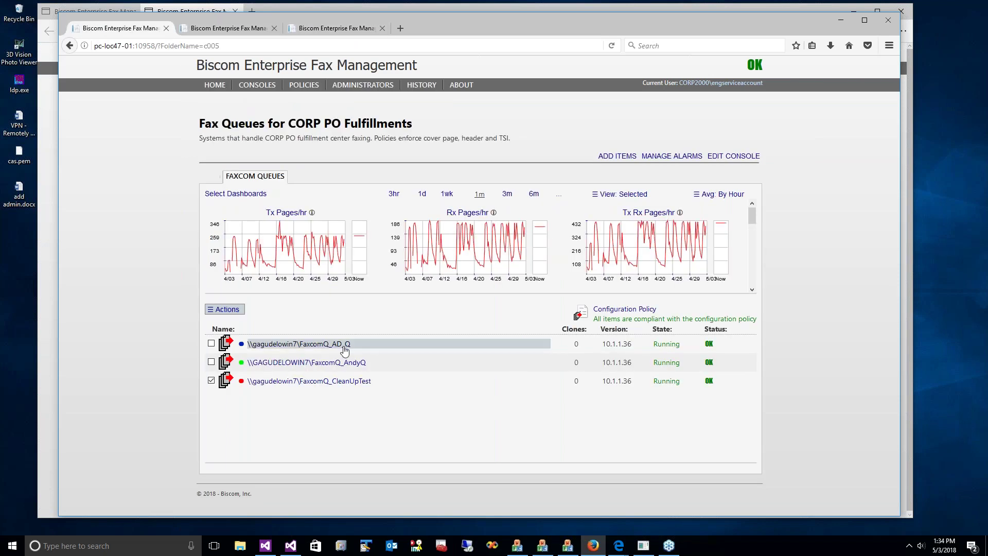
{"action": "mouse_move", "coordinate": [342, 346]}
{"action": "left_click", "coordinate": [366, 369]}
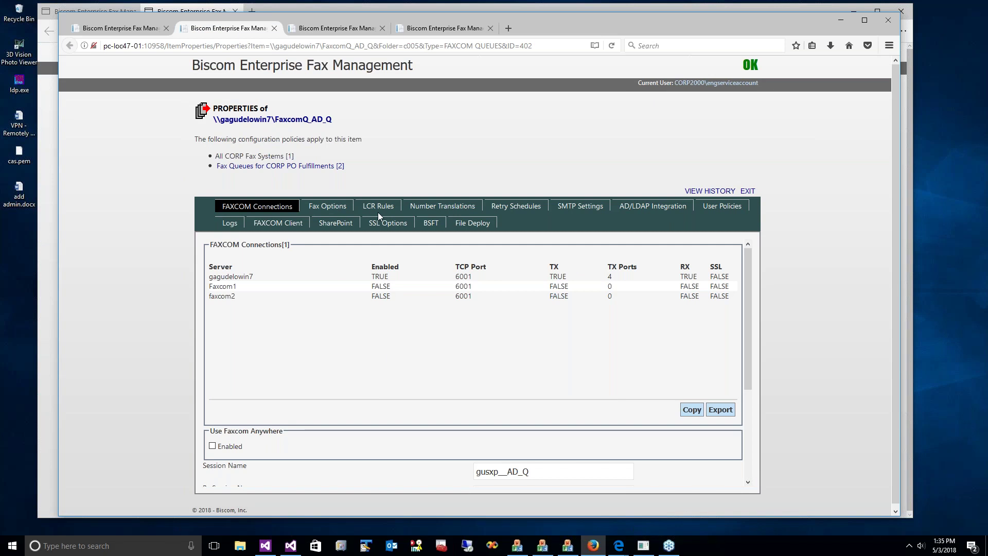
{"action": "left_click", "coordinate": [327, 208]}
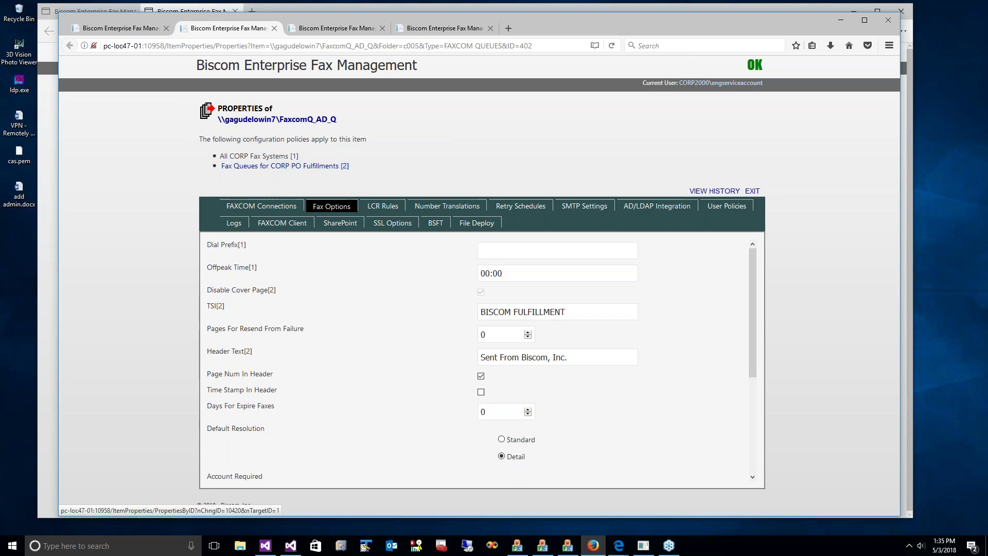
{"action": "mouse_move", "coordinate": [290, 174]}
Close the open properties and policy pages, and deselect FaxcomQ_CleanUpTest in the Fax Queues for CORP PO Fulfillments console
{"action": "left_click", "coordinate": [754, 192]}
{"action": "left_click", "coordinate": [382, 29]}
{"action": "left_click", "coordinate": [382, 28]}
{"action": "left_click", "coordinate": [275, 28]}
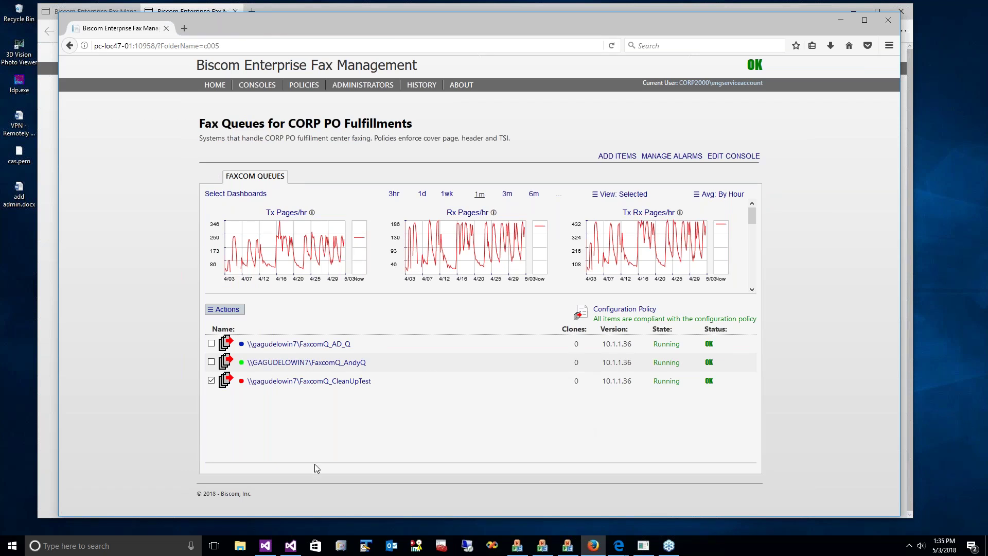
{"action": "left_click", "coordinate": [211, 381]}
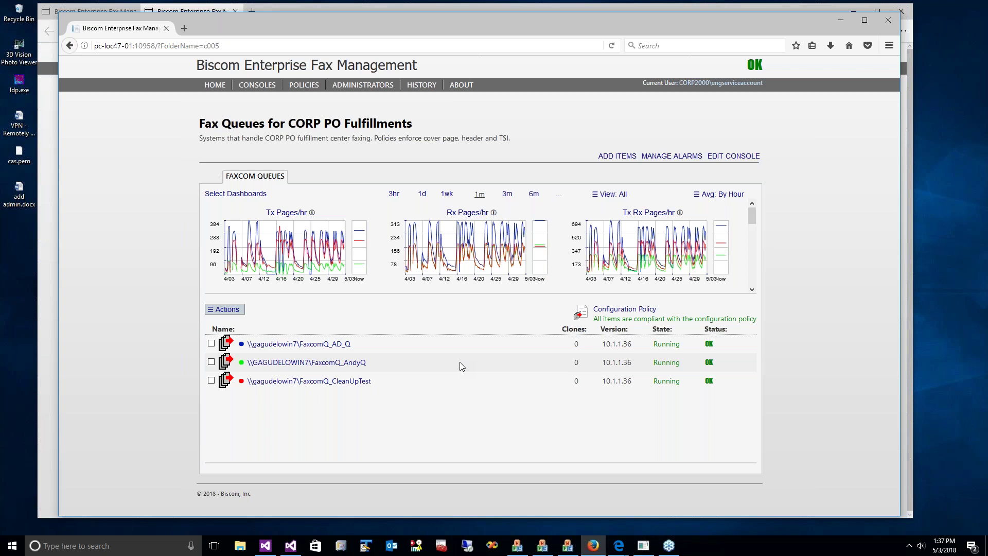
Switch to the administrator's Edge session, open the FAXCOM SERVERS AT DATA CENTER EAST console and dismiss its alarm list
{"action": "left_click", "coordinate": [474, 7]}
{"action": "left_click", "coordinate": [82, 12]}
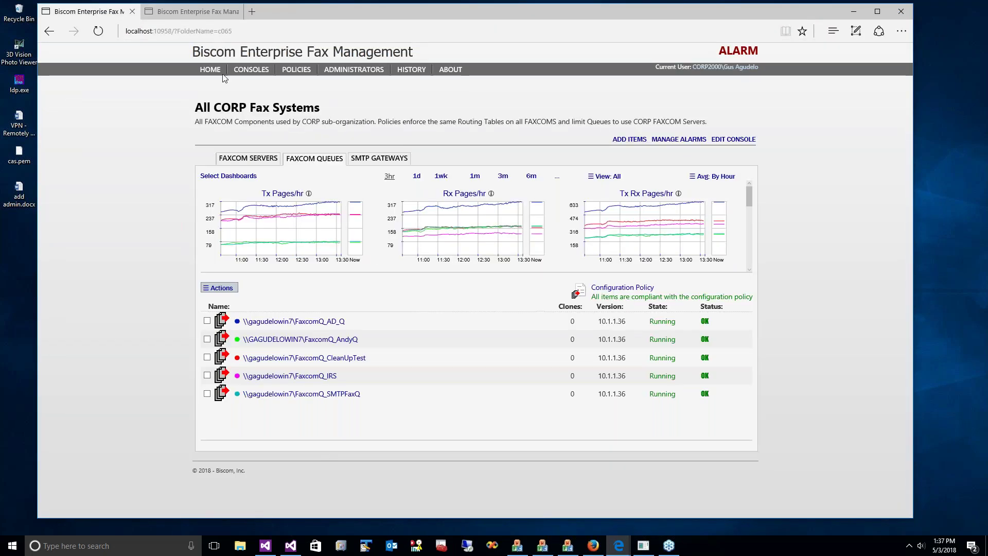
{"action": "mouse_move", "coordinate": [242, 70]}
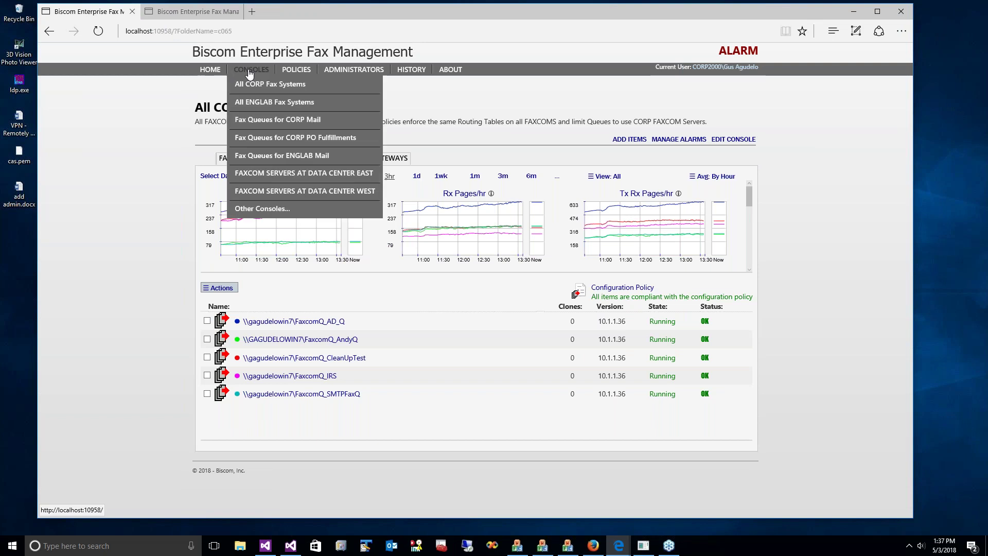
{"action": "left_click", "coordinate": [301, 175]}
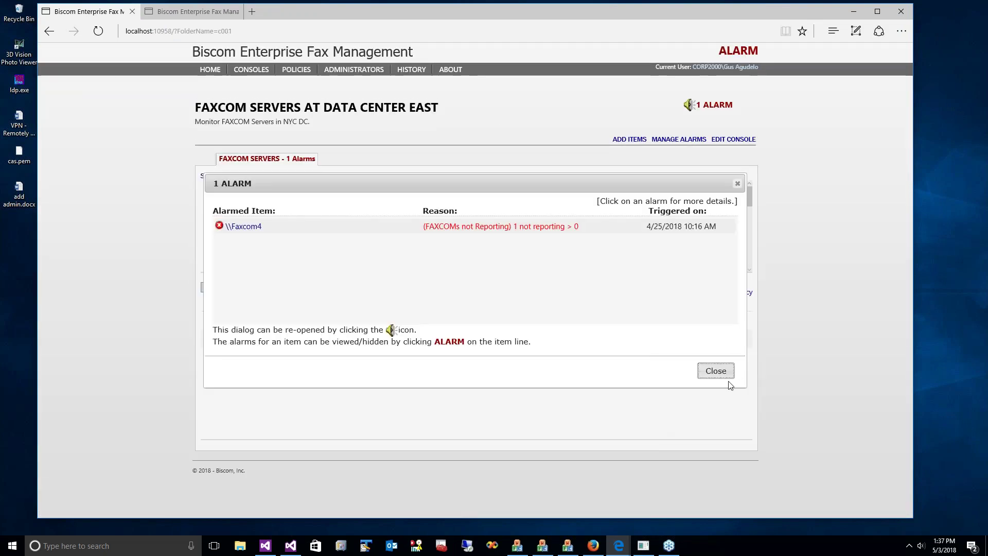
{"action": "left_click", "coordinate": [719, 374]}
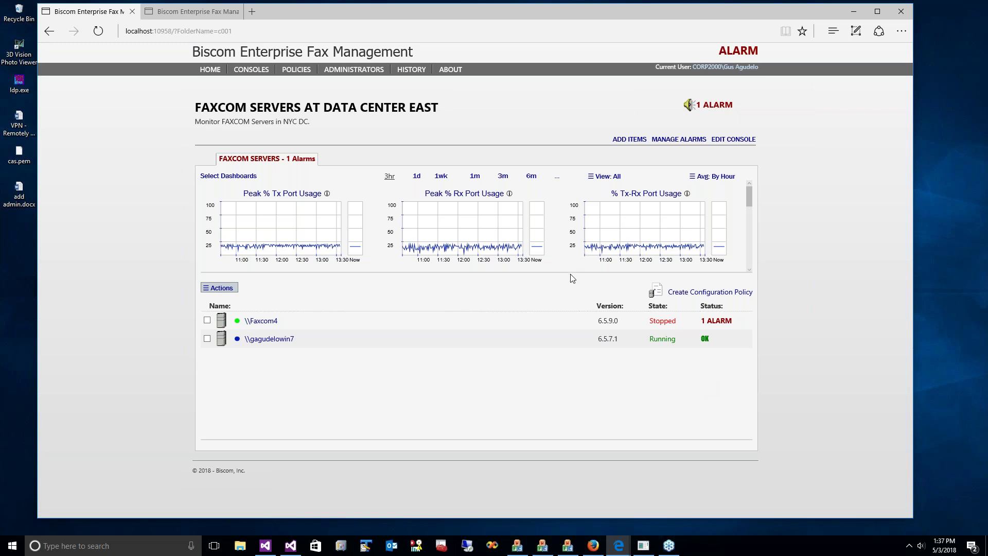
Enlarge the dashboard area and examine the servers' three-month graphs for faxes per hour, connection errors and non-connection errors
{"action": "left_click_drag", "start_coordinate": [570, 274], "coordinate": [582, 359]}
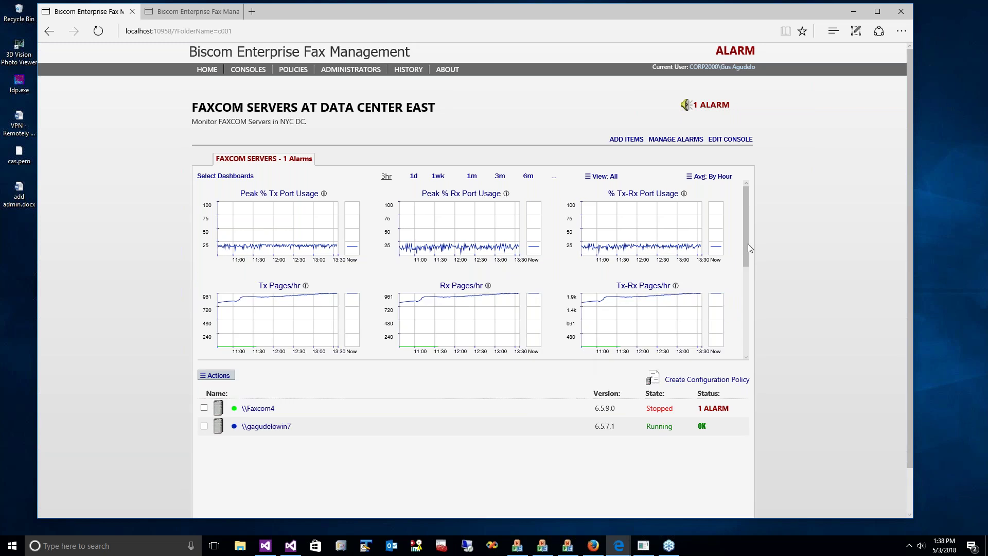
{"action": "left_click_drag", "start_coordinate": [748, 247], "coordinate": [744, 325]}
{"action": "left_click", "coordinate": [501, 176]}
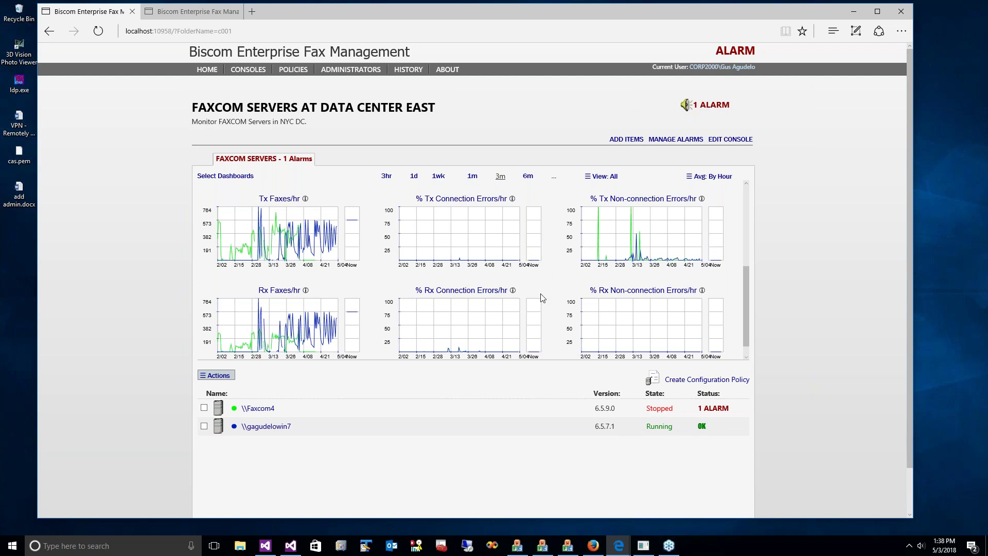
{"action": "mouse_move", "coordinate": [590, 333]}
{"action": "left_click", "coordinate": [746, 357]}
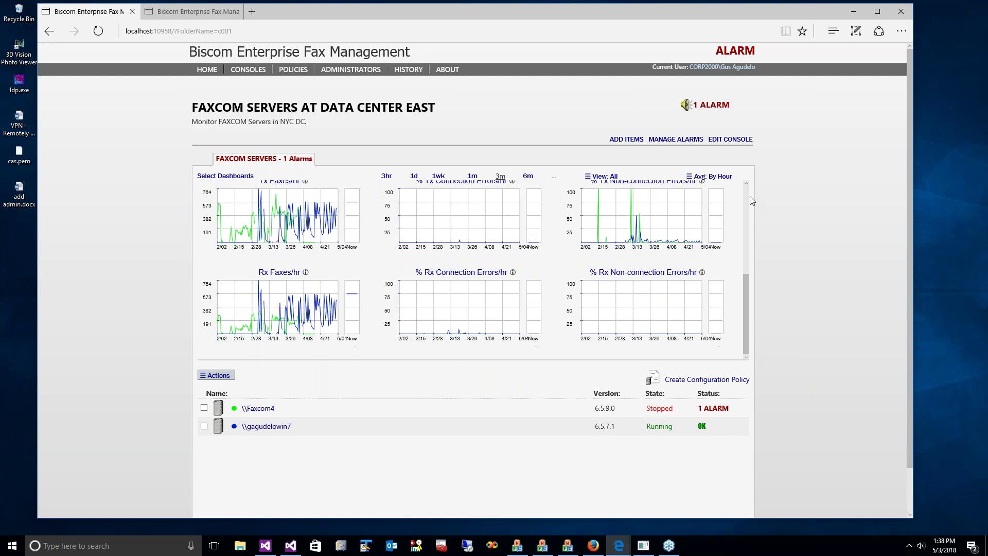
{"action": "left_click", "coordinate": [747, 184]}
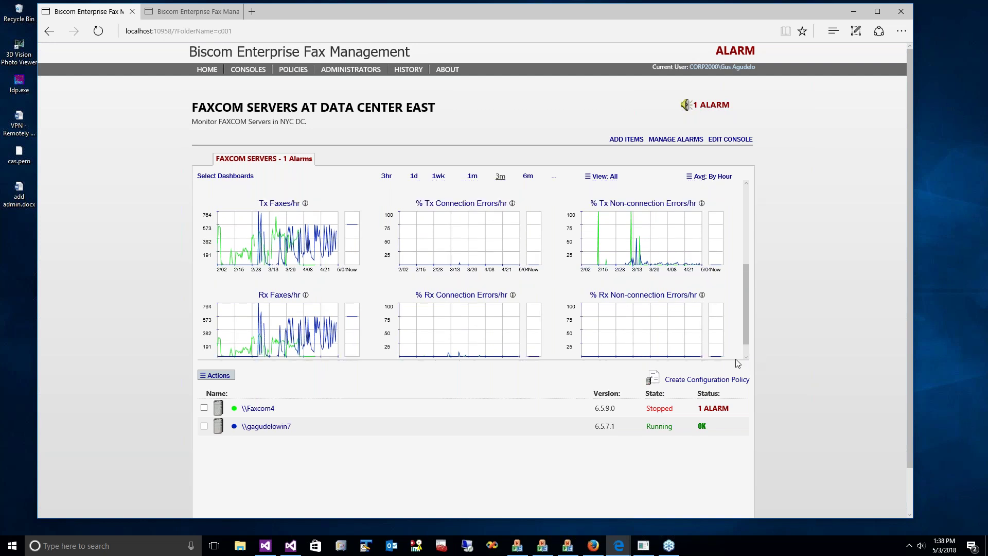
{"action": "left_click_drag", "start_coordinate": [736, 359], "coordinate": [738, 366]}
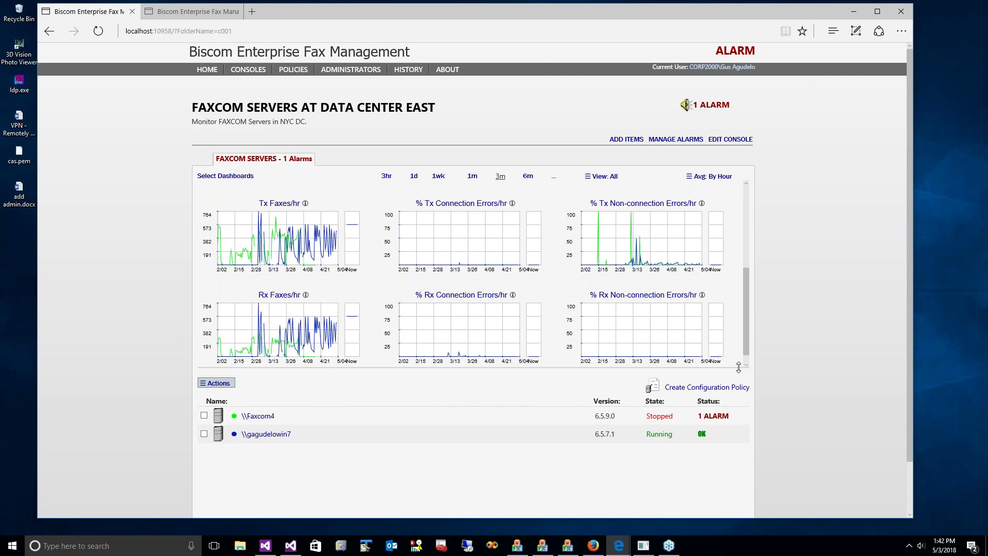
Open the change history and inspect the action and user recorded for the latest FaxcomQ_AD_Q entry
{"action": "left_click", "coordinate": [403, 73]}
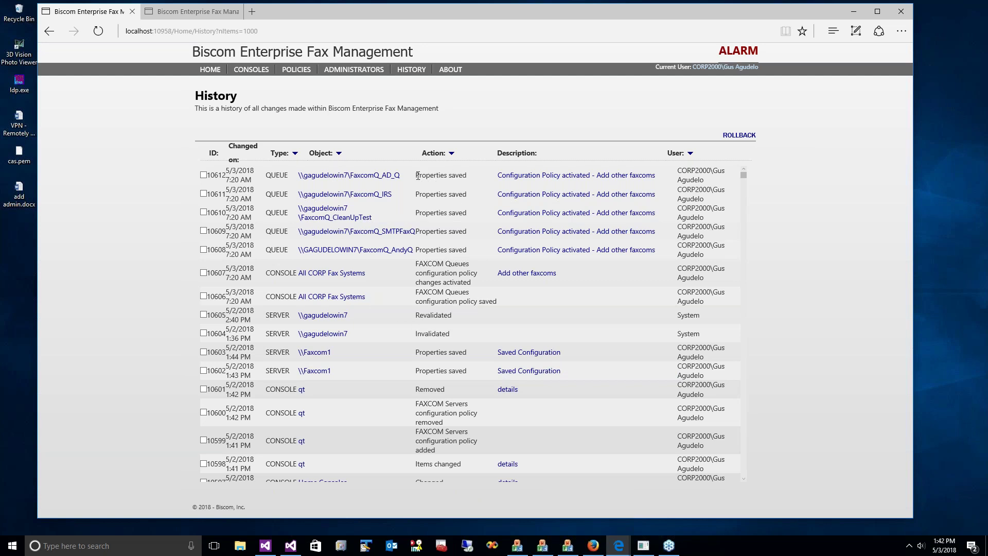
{"action": "left_click_drag", "start_coordinate": [416, 176], "coordinate": [466, 175]}
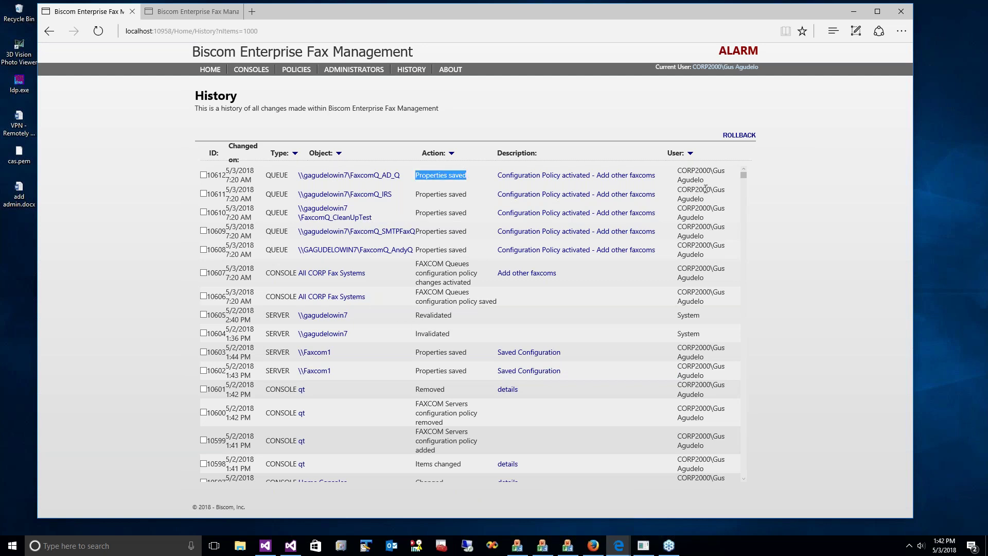
{"action": "left_click_drag", "start_coordinate": [678, 170], "coordinate": [733, 180]}
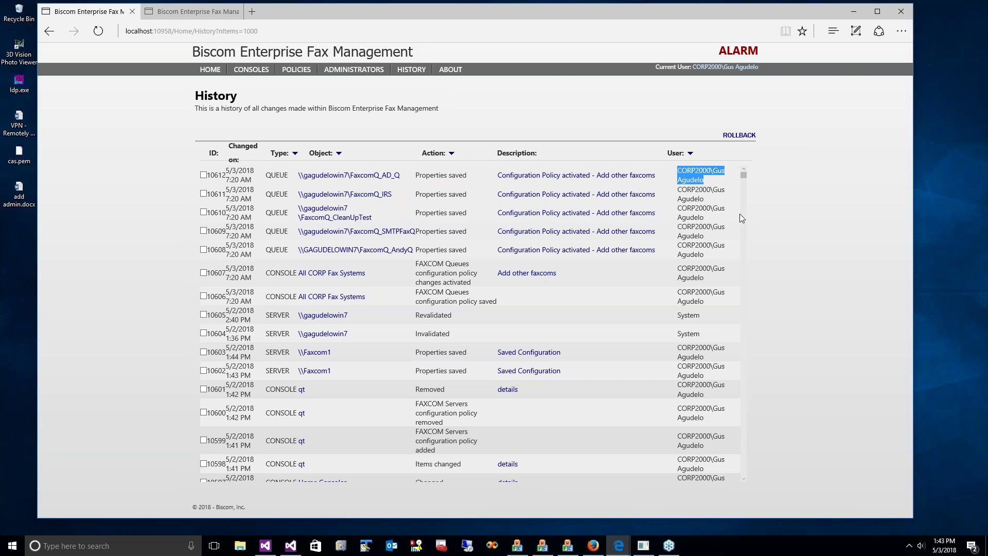
Switch to the other Edge window showing the change history of the bis-em-01 server
{"action": "left_click", "coordinate": [619, 546]}
{"action": "left_click", "coordinate": [671, 498]}
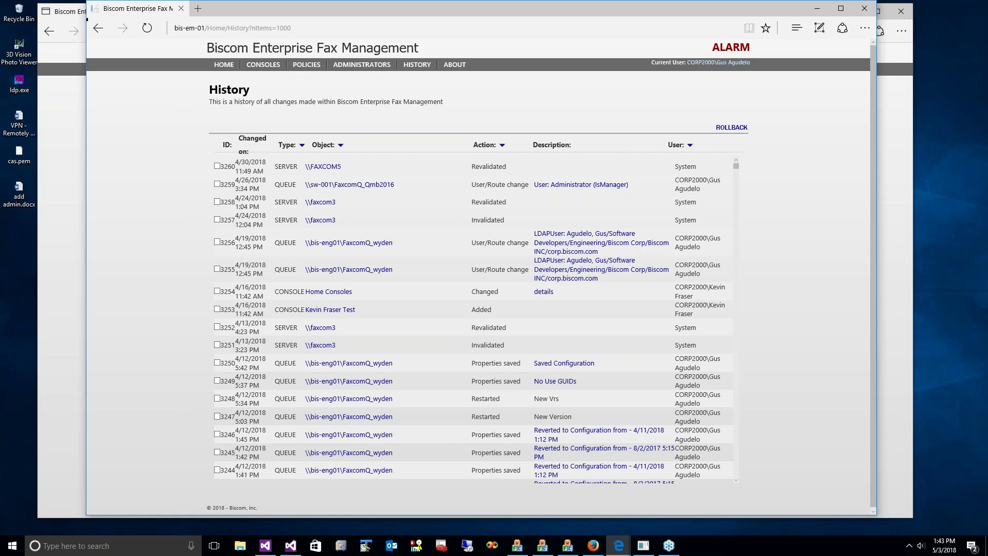
Filter the history by user to include only changes made by the first two listed CORP2000 users
{"action": "left_click", "coordinate": [687, 146]}
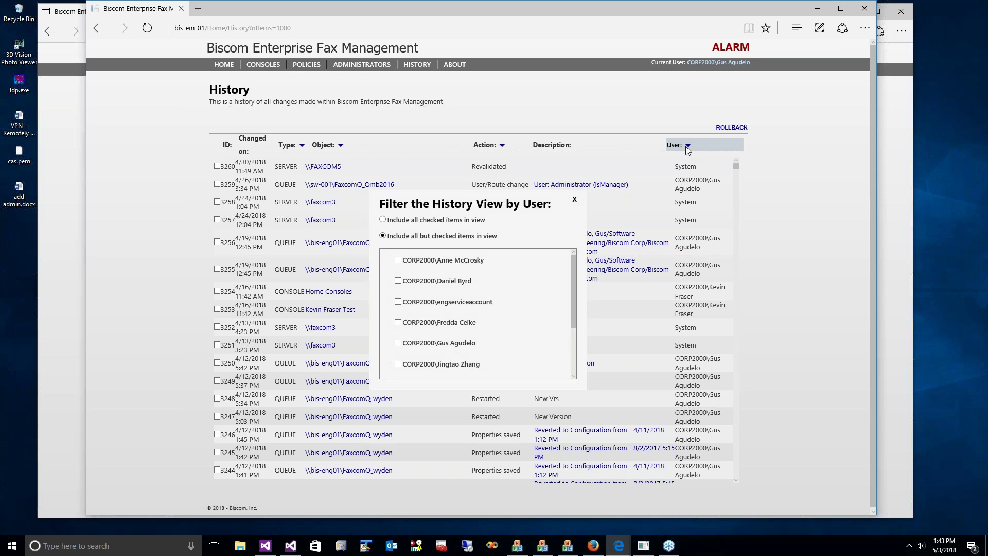
{"action": "left_click", "coordinate": [399, 260]}
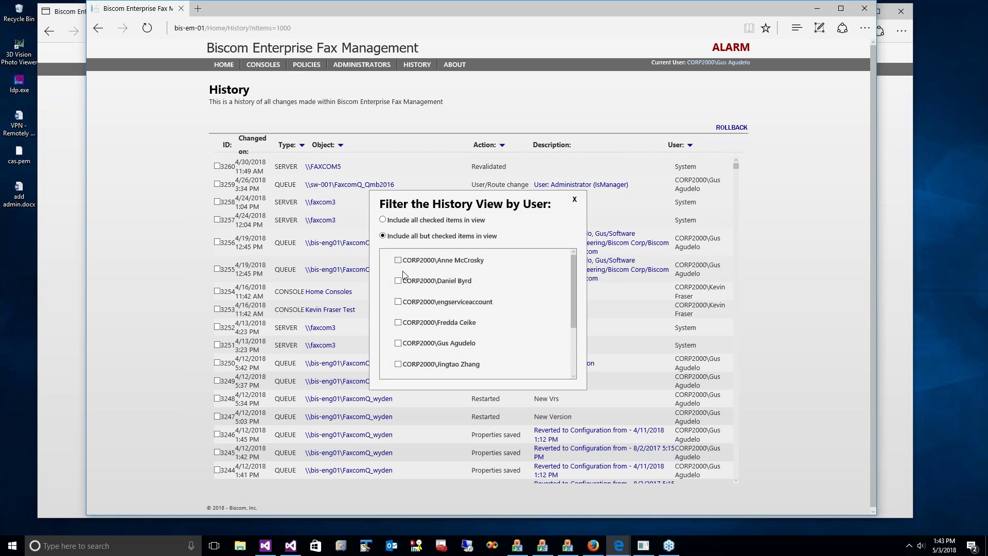
{"action": "left_click", "coordinate": [383, 220]}
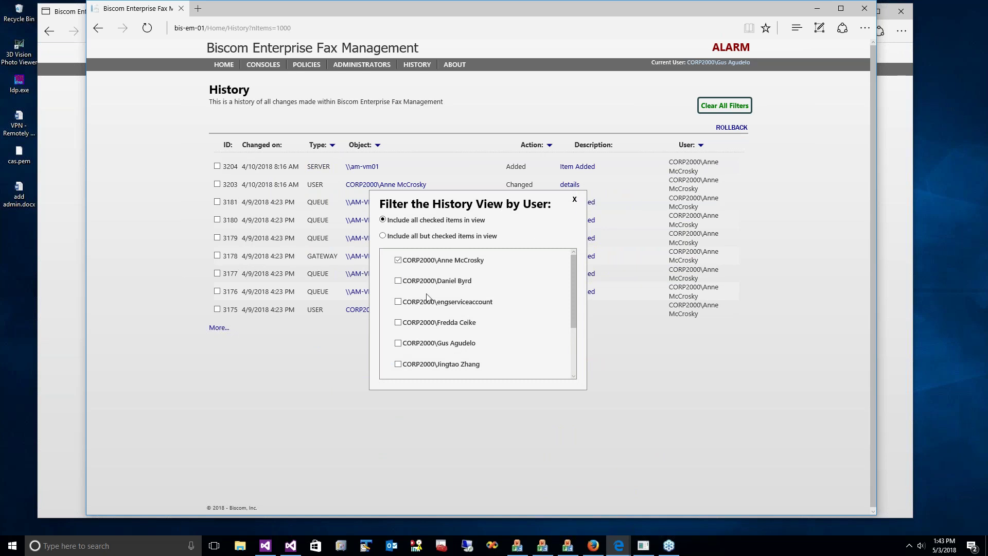
{"action": "left_click", "coordinate": [399, 281]}
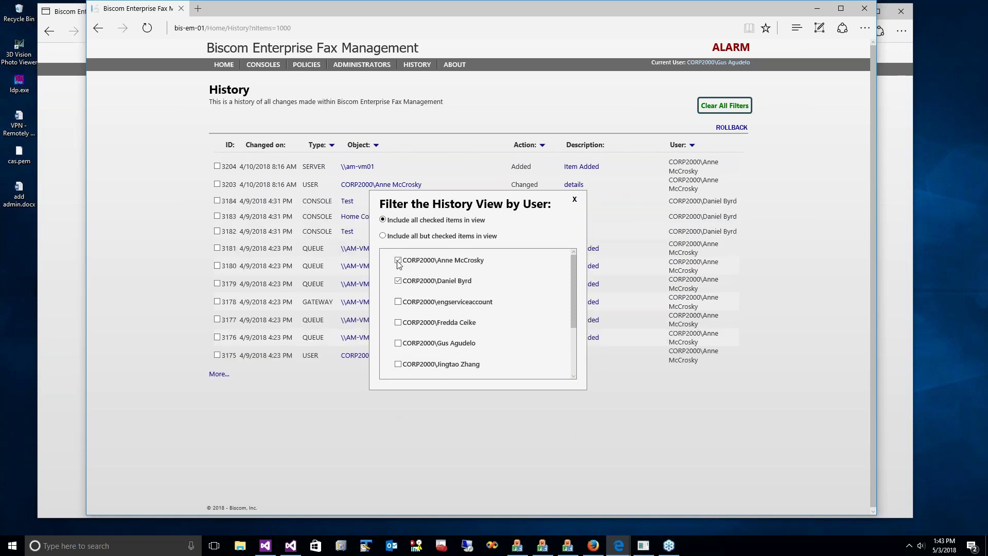
Switch the user filter to only the sixth listed CORP2000 user, view that user's changes, and clear all filters
{"action": "left_click", "coordinate": [398, 261]}
{"action": "left_click", "coordinate": [398, 281]}
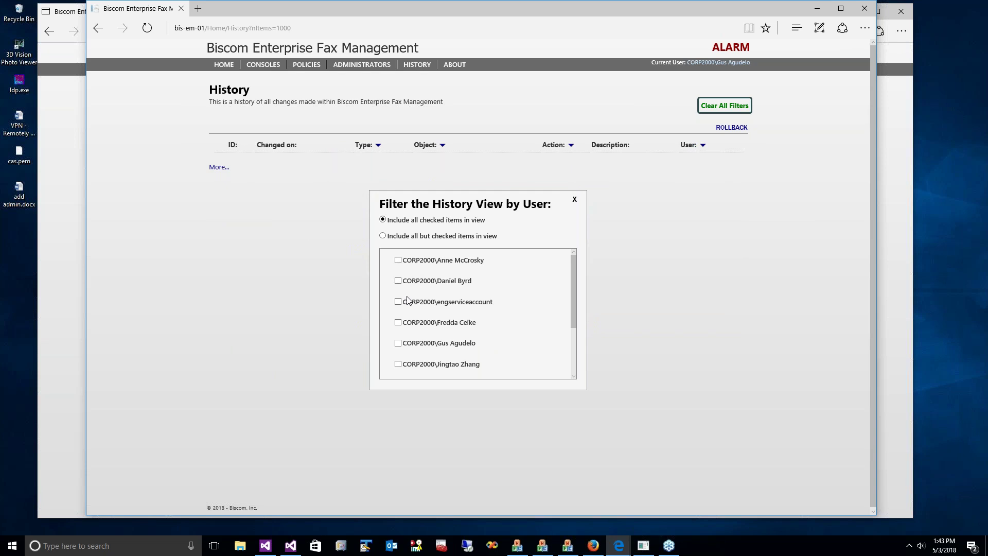
{"action": "left_click", "coordinate": [398, 364]}
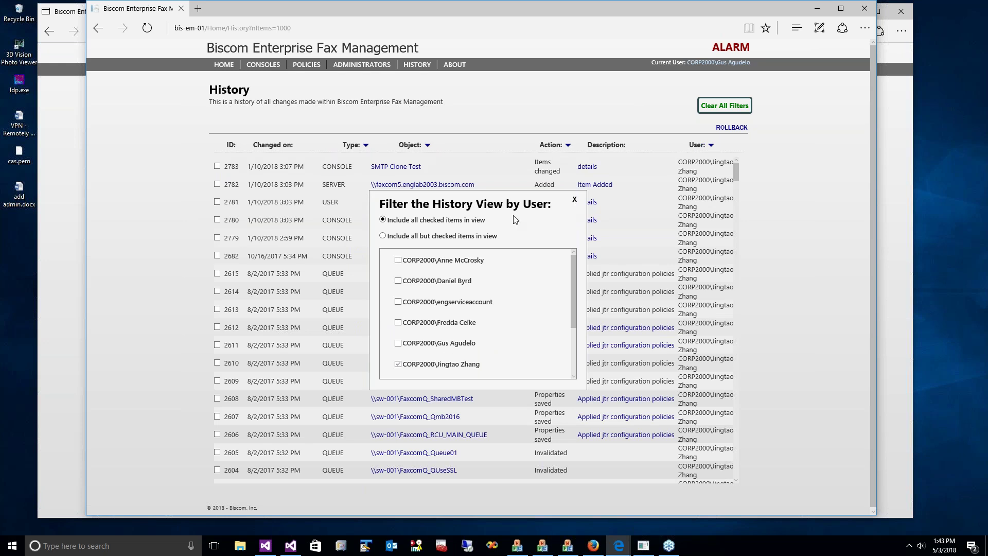
{"action": "left_click", "coordinate": [575, 200]}
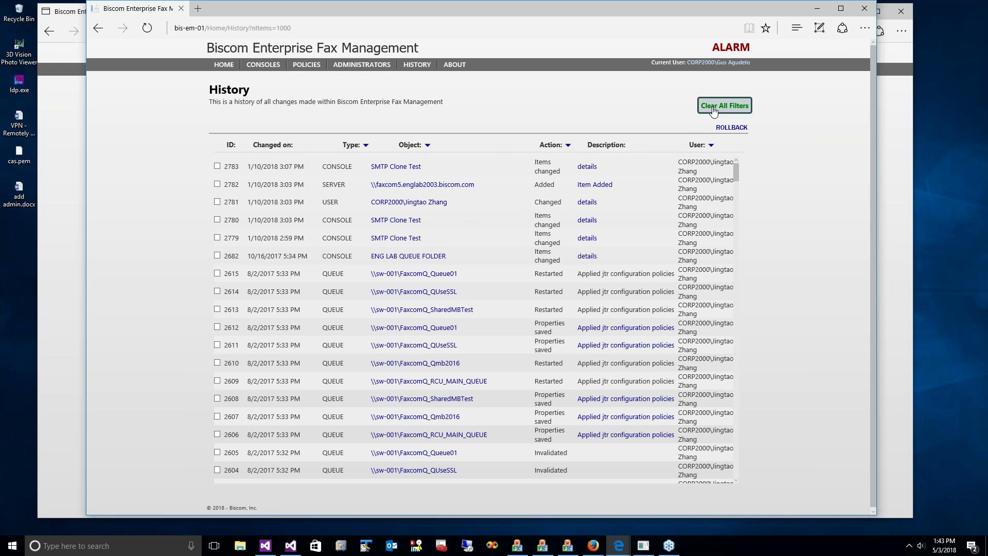
{"action": "left_click", "coordinate": [713, 108]}
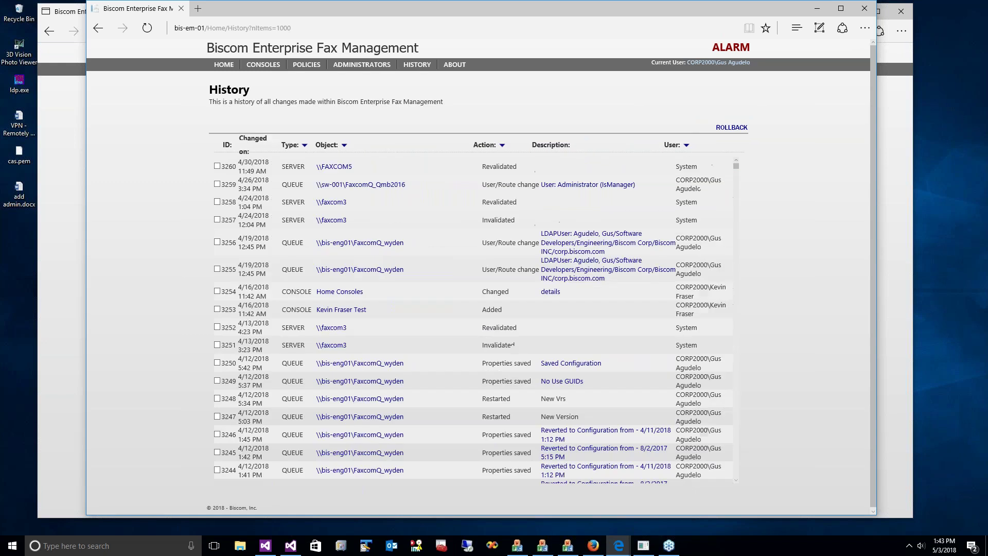
Filter the history by object to include only SMTP Clone Test and look through that console's entries
{"action": "left_click", "coordinate": [342, 145]}
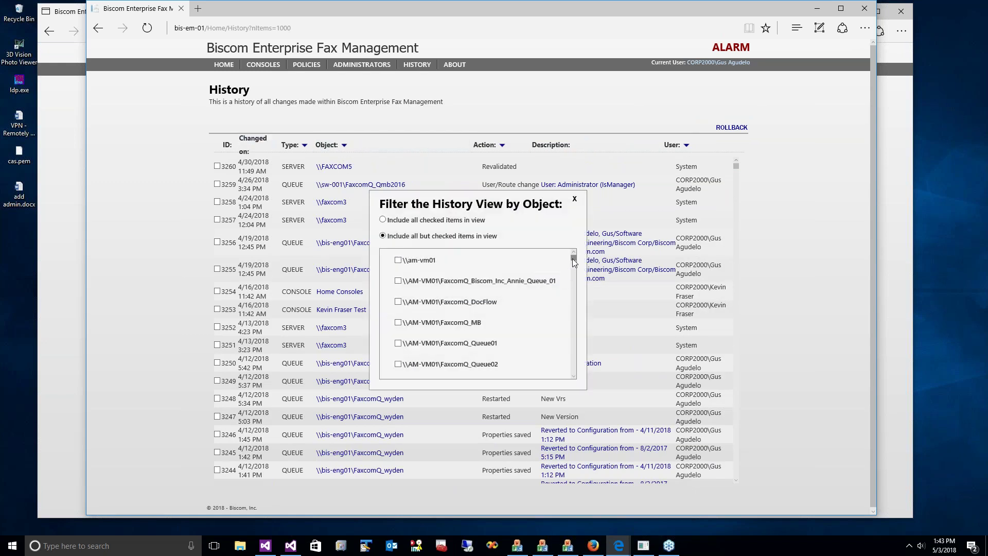
{"action": "left_click_drag", "start_coordinate": [574, 260], "coordinate": [581, 369]}
{"action": "scroll", "coordinate": [579, 369], "scroll_direction": "down", "scroll_amount": 3}
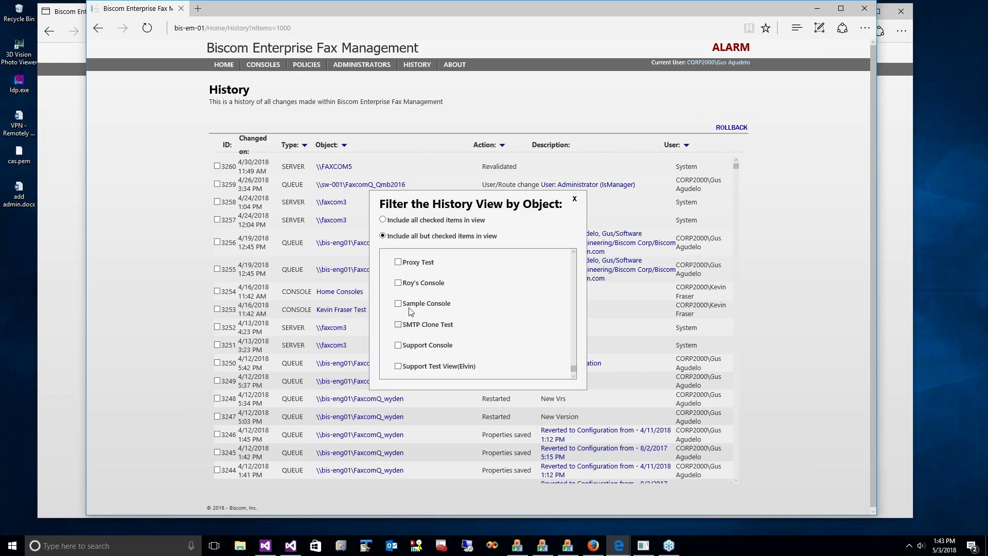
{"action": "left_click", "coordinate": [406, 323]}
{"action": "left_click", "coordinate": [383, 220]}
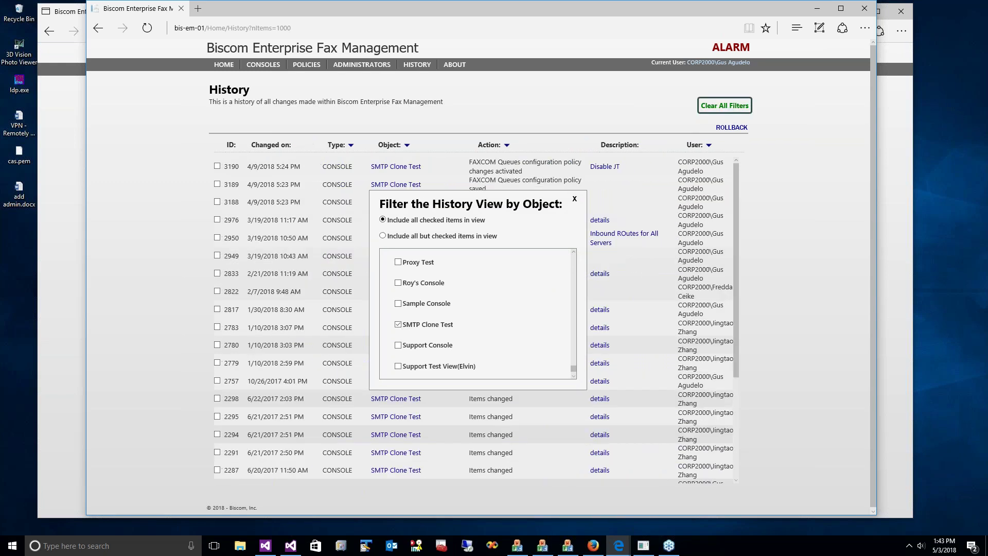
{"action": "left_click", "coordinate": [574, 198]}
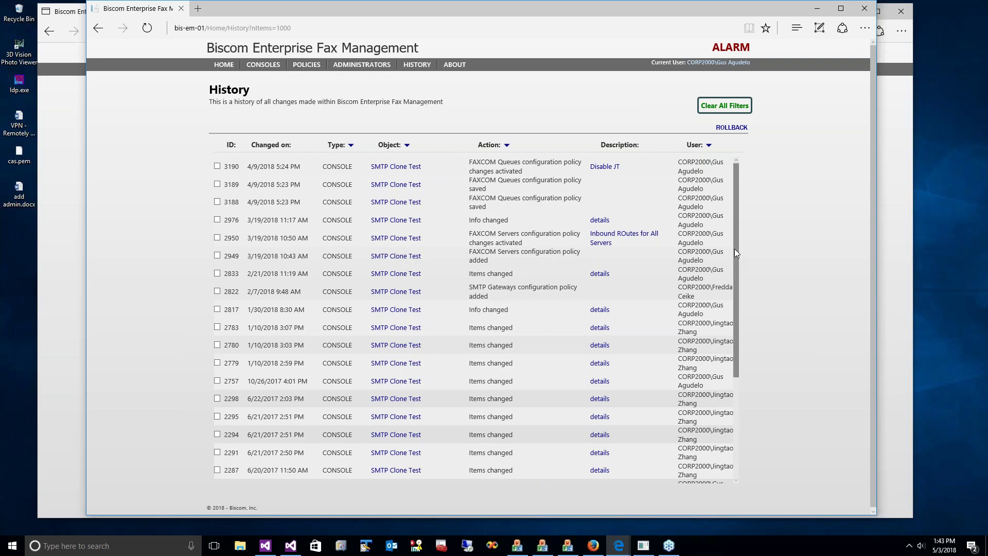
{"action": "scroll", "coordinate": [736, 245], "scroll_direction": "down", "scroll_amount": 2}
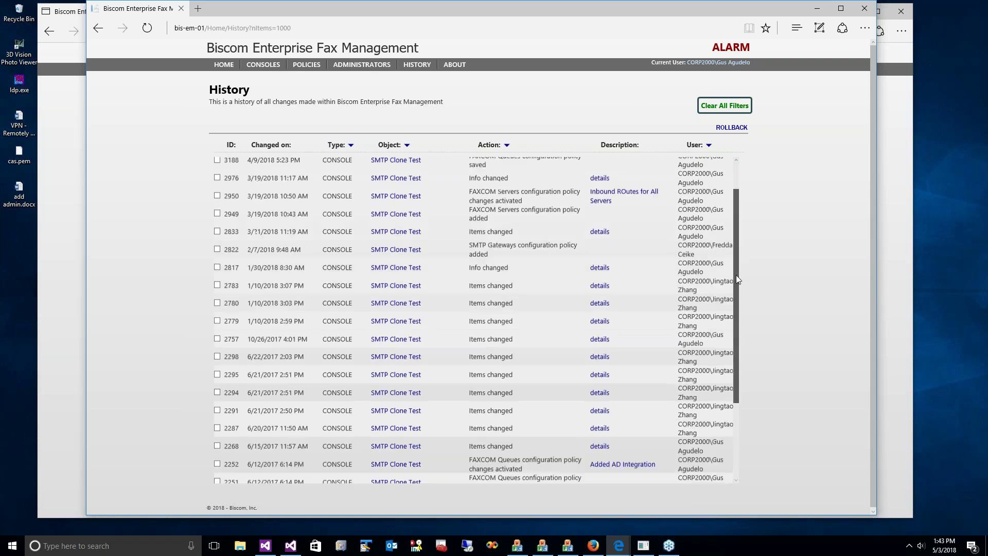
{"action": "scroll", "coordinate": [736, 356], "scroll_direction": "down", "scroll_amount": 1}
{"action": "left_click_drag", "start_coordinate": [736, 356], "coordinate": [733, 257]}
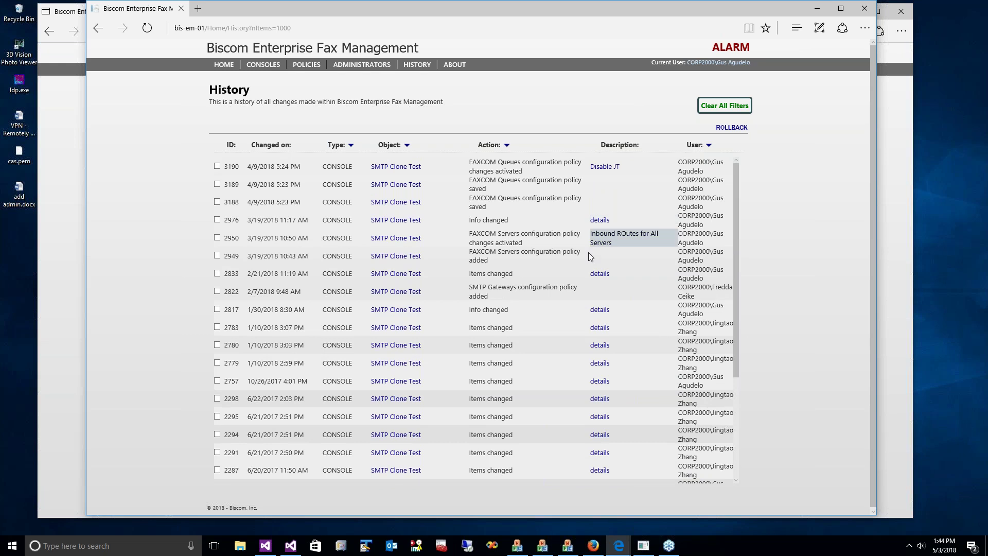
Compare the before and after items of the 2/21/2018 "Items changed" entry, and clear all history filters
{"action": "left_click", "coordinate": [600, 274]}
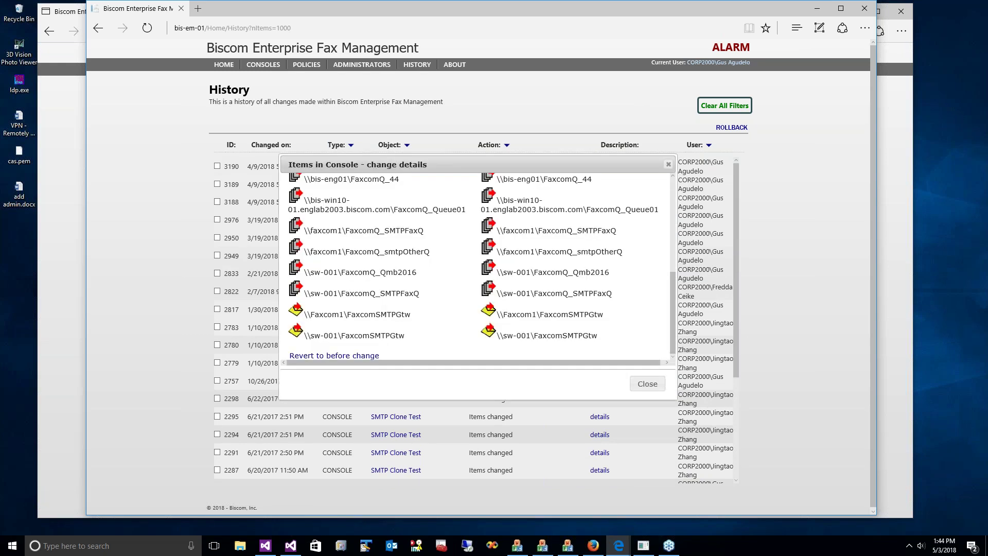
{"action": "left_click_drag", "start_coordinate": [674, 309], "coordinate": [557, 215]}
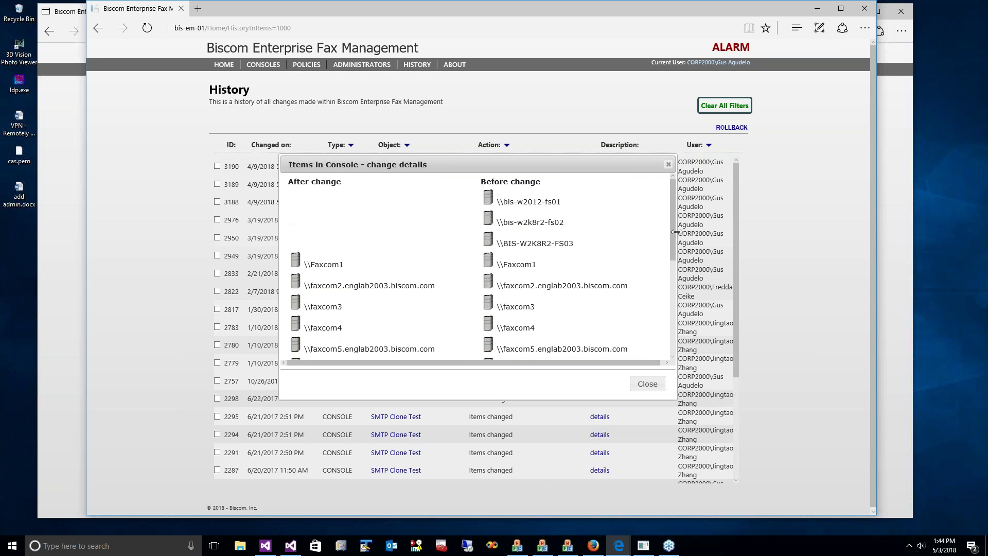
{"action": "left_click_drag", "start_coordinate": [671, 231], "coordinate": [671, 324]}
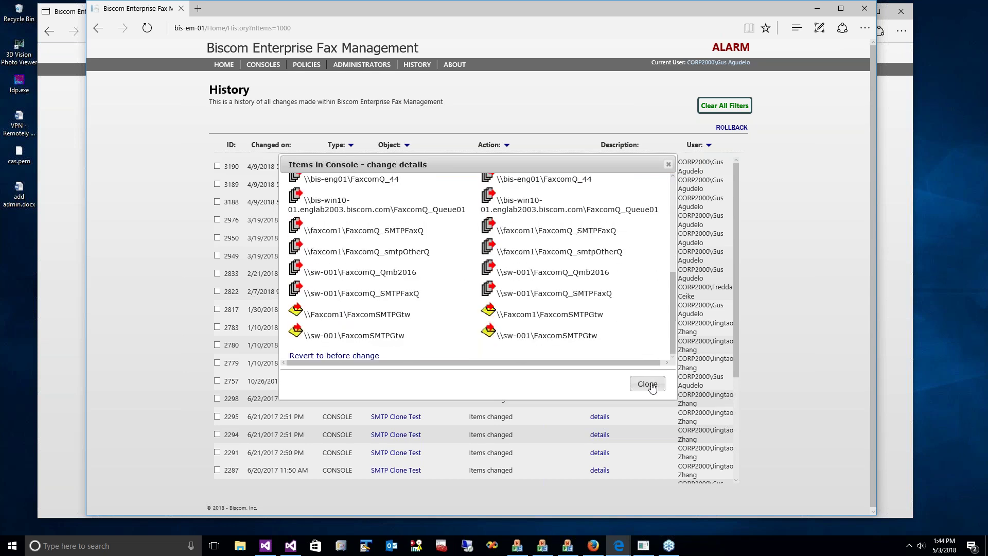
{"action": "left_click", "coordinate": [656, 384]}
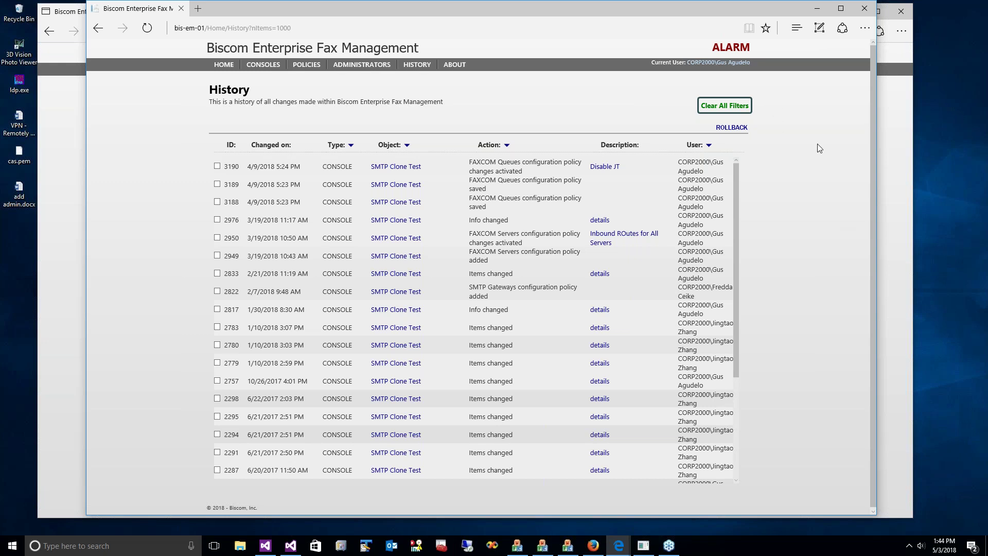
{"action": "left_click", "coordinate": [723, 107]}
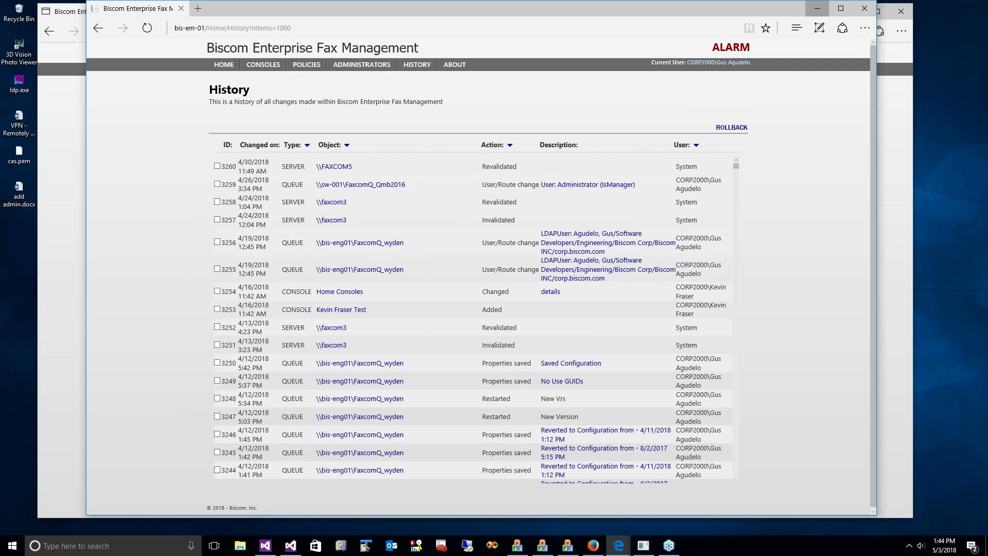
Return to the localhost Edge window and open the Fax Queues for CORP PO Fulfillments console from the home page
{"action": "left_click", "coordinate": [816, 8]}
{"action": "left_click", "coordinate": [210, 69]}
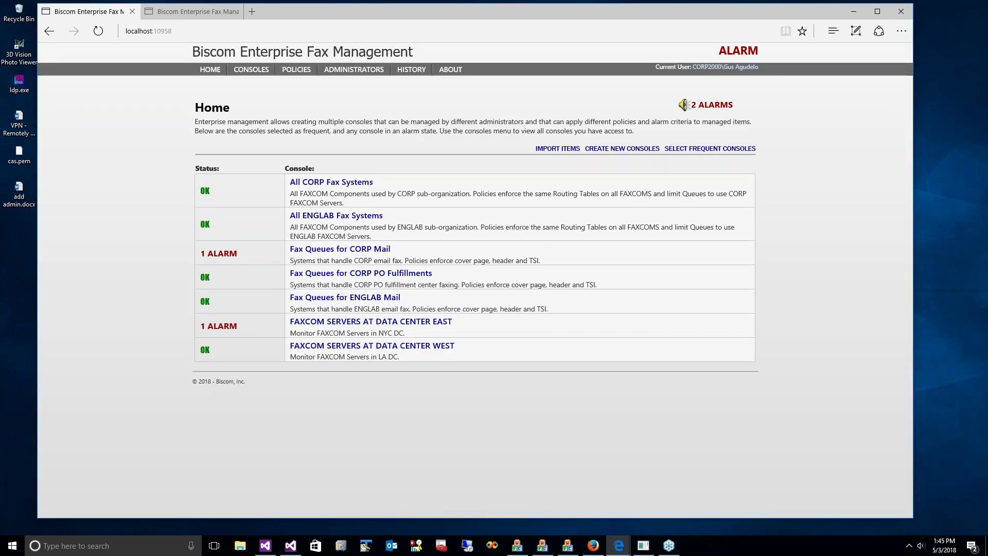
{"action": "left_click", "coordinate": [420, 275]}
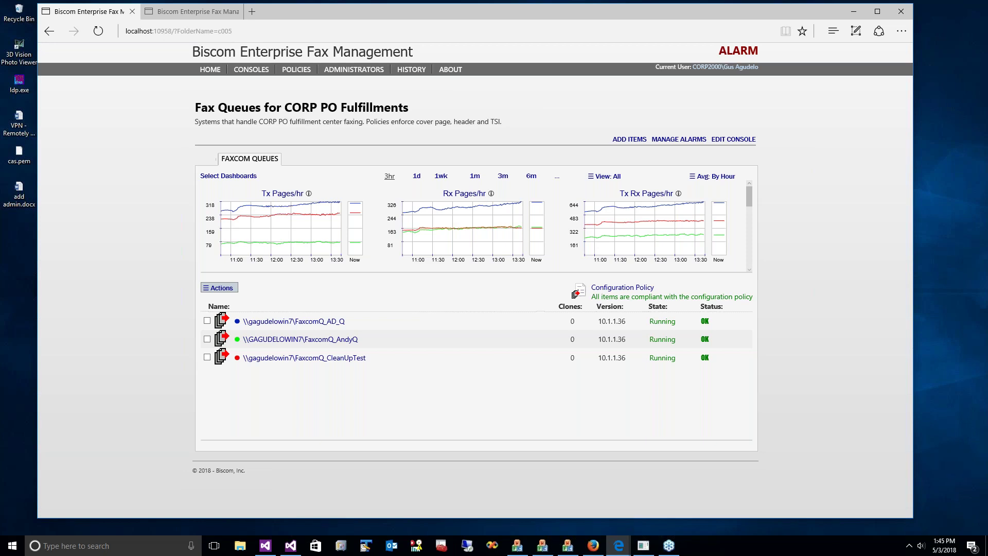
Examine the administrators and the meaning of their F, U, P, S and A rights in the console's edit settings, leaving them unsaved
{"action": "left_click", "coordinate": [736, 140]}
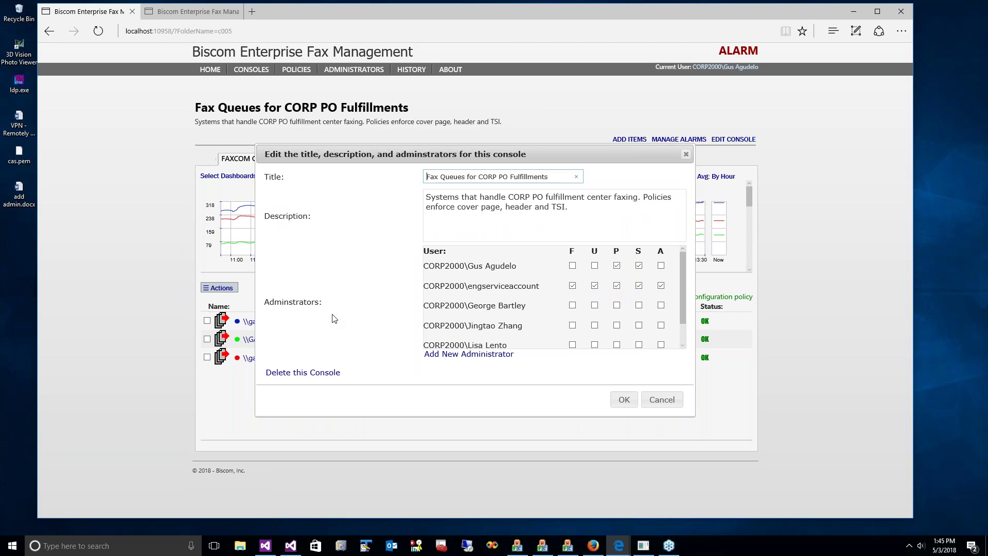
{"action": "left_click_drag", "start_coordinate": [681, 286], "coordinate": [682, 253]}
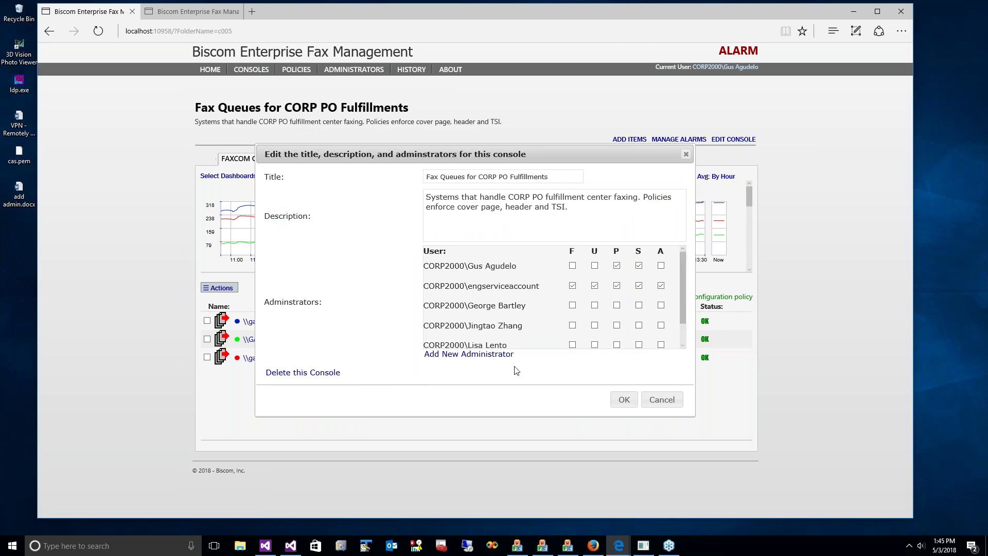
{"action": "mouse_move", "coordinate": [661, 258]}
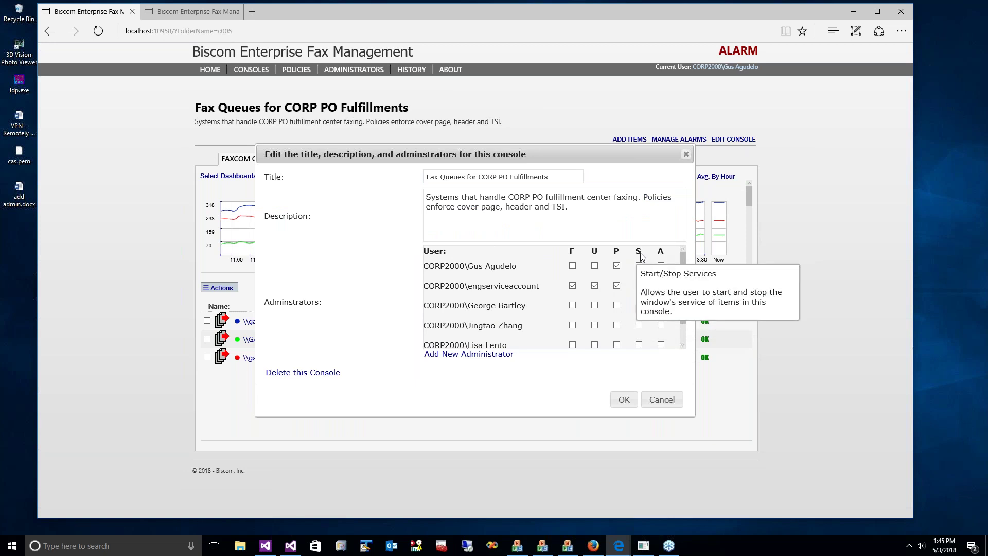
{"action": "mouse_move", "coordinate": [618, 256]}
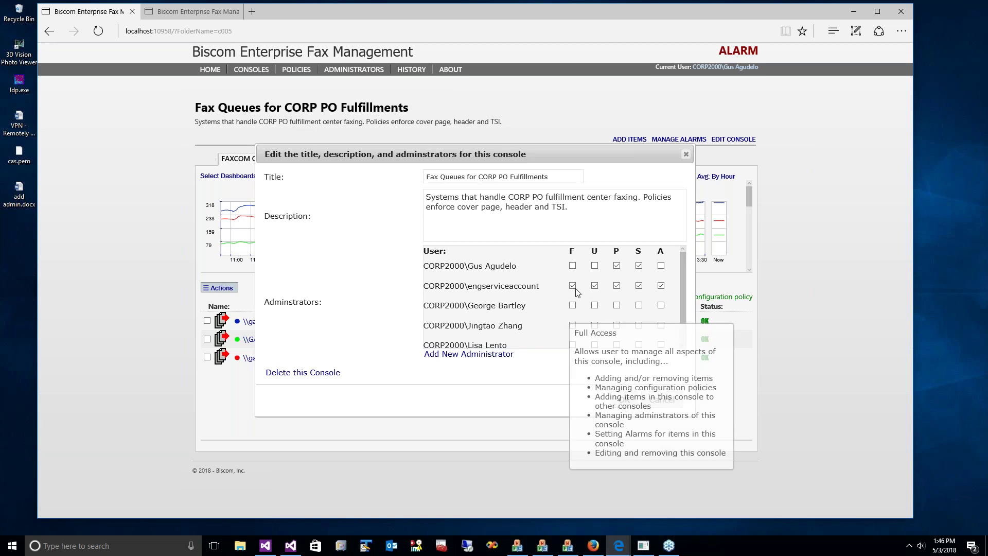
{"action": "scroll", "coordinate": [684, 280], "scroll_direction": "down", "scroll_amount": 1}
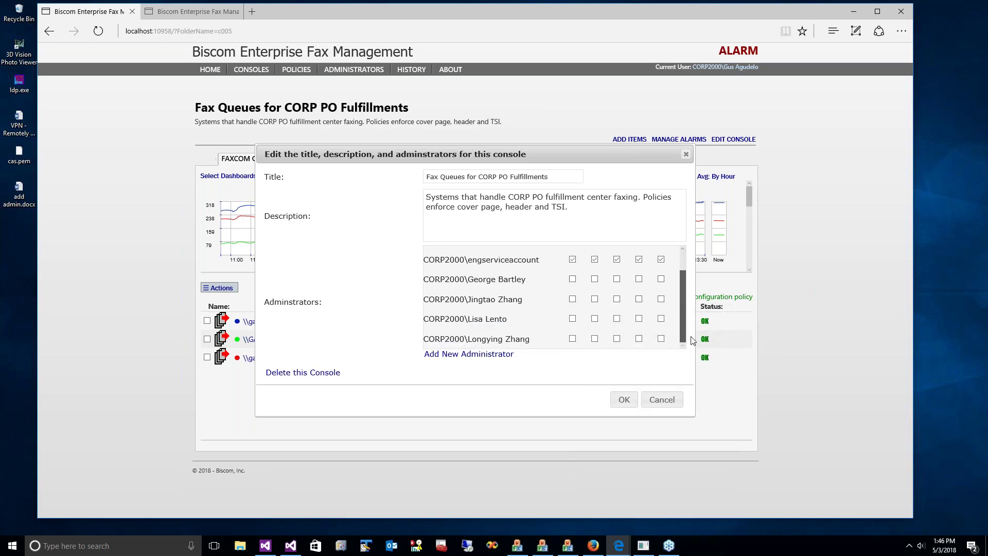
{"action": "scroll", "coordinate": [682, 272], "scroll_direction": "up", "scroll_amount": 1}
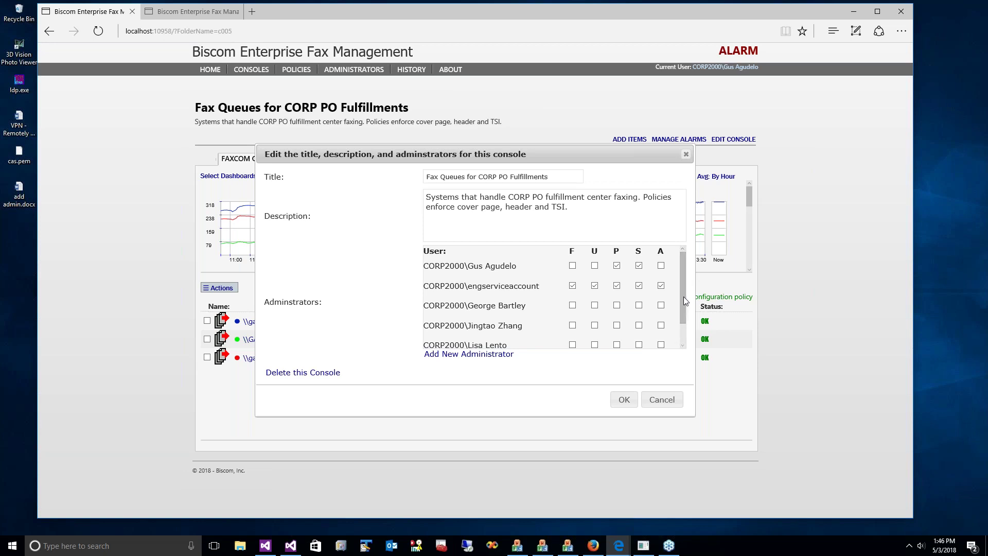
{"action": "left_click", "coordinate": [659, 400]}
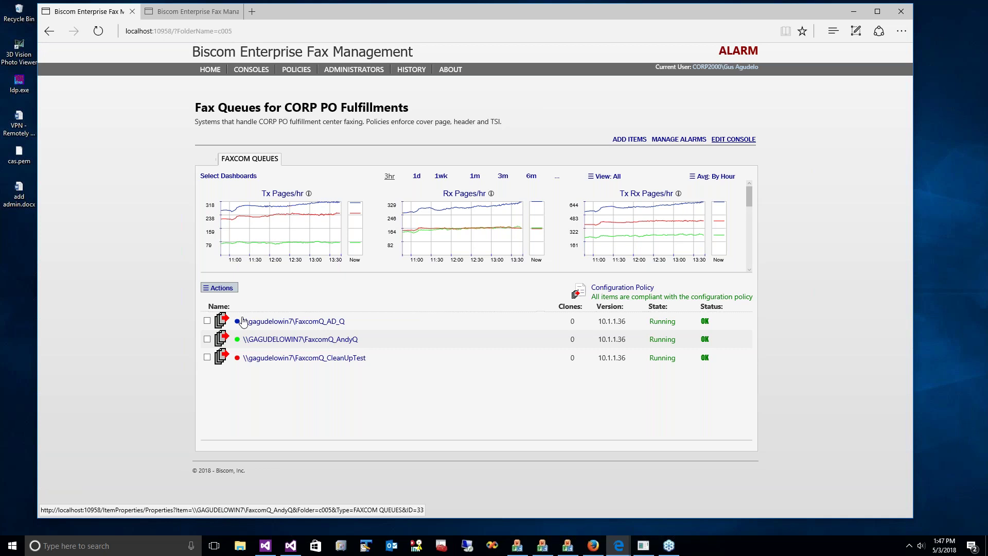
Open the Administrators page and expand every account except the first to review its console and item rights
{"action": "left_click", "coordinate": [345, 77]}
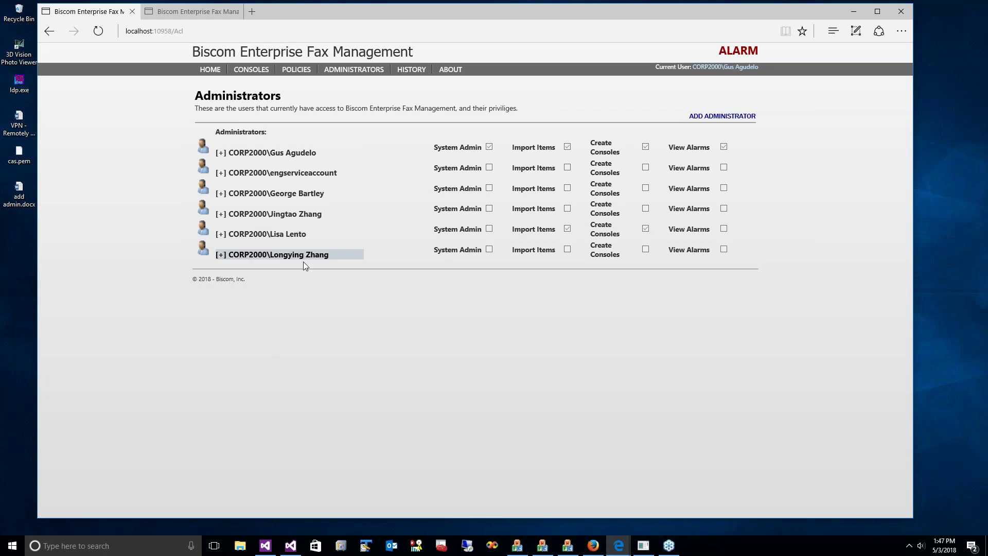
{"action": "left_click", "coordinate": [221, 178]}
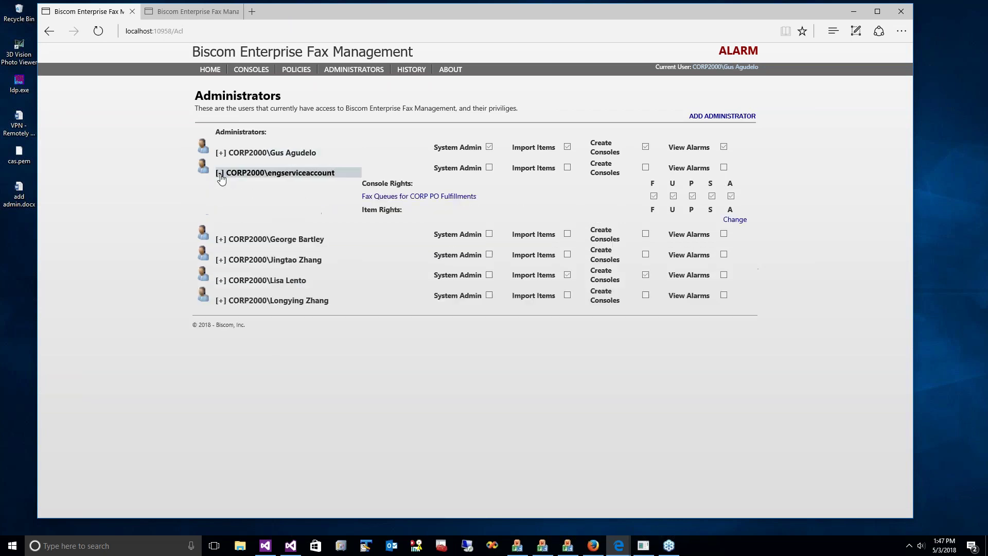
{"action": "left_click", "coordinate": [220, 241]}
{"action": "left_click", "coordinate": [221, 307]}
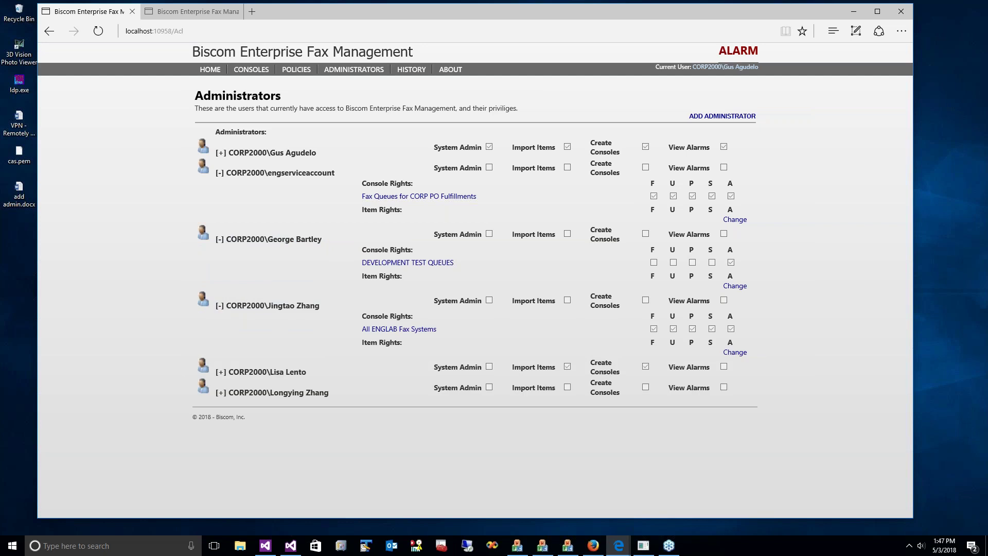
{"action": "left_click", "coordinate": [219, 373]}
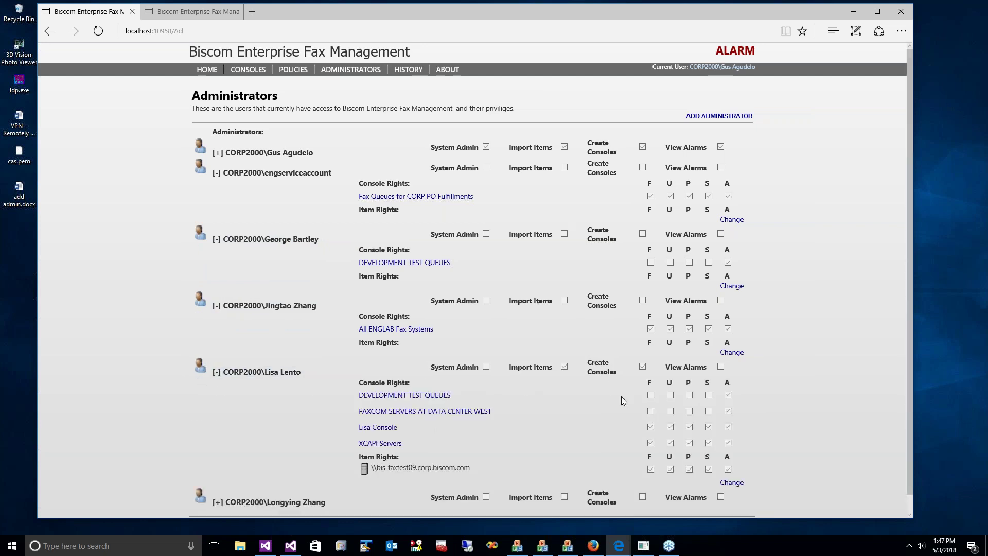
{"action": "scroll", "coordinate": [231, 461], "scroll_direction": "down", "scroll_amount": 1}
{"action": "left_click", "coordinate": [214, 485]}
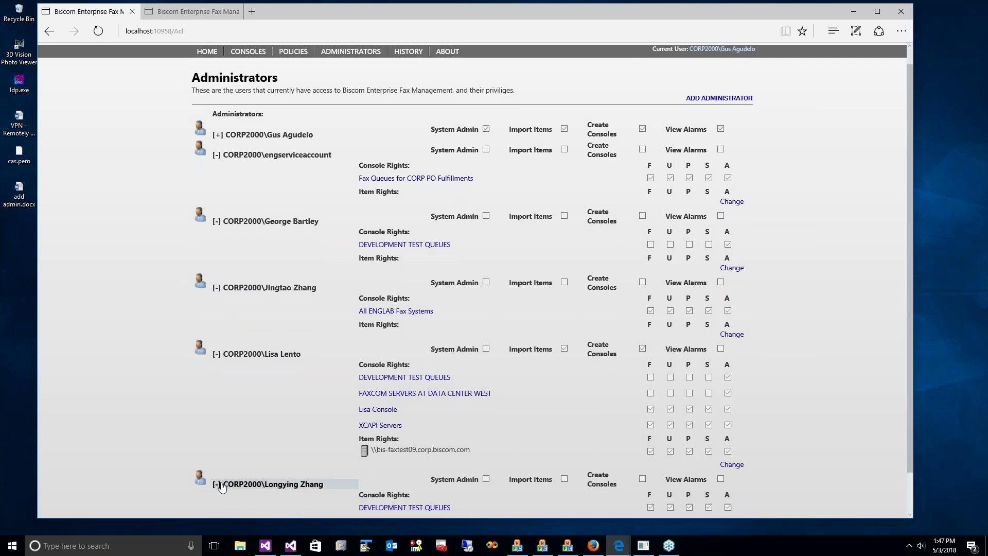
{"action": "scroll", "coordinate": [746, 392], "scroll_direction": "down", "scroll_amount": 2}
{"action": "scroll", "coordinate": [751, 402], "scroll_direction": "up", "scroll_amount": 3}
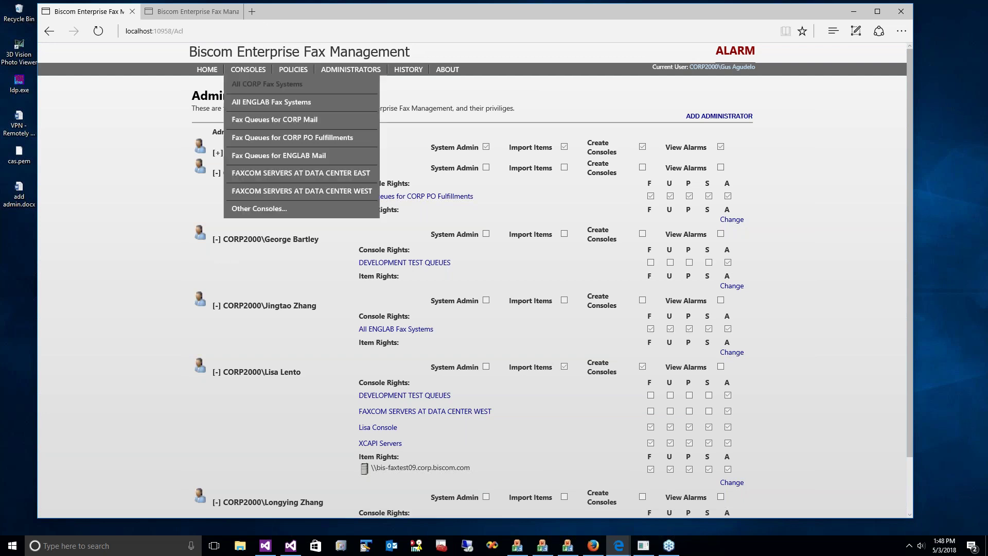
Switch to the Firefox session signed in with the service account
{"action": "left_click", "coordinate": [592, 547]}
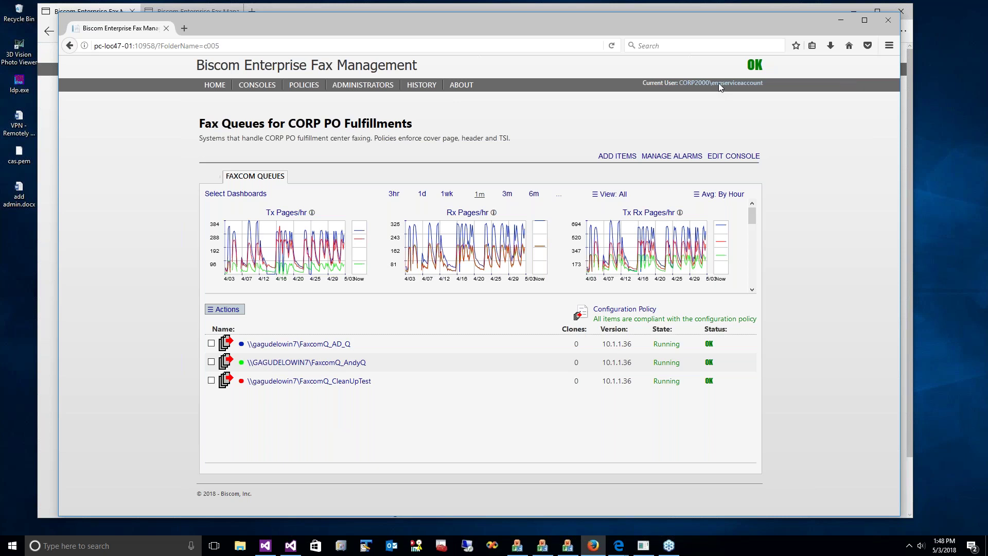
Examine the directory container entry in the User Policies of the FaxcomQ_AD_Q queue's properties, and exit the properties
{"action": "right_click", "coordinate": [330, 346]}
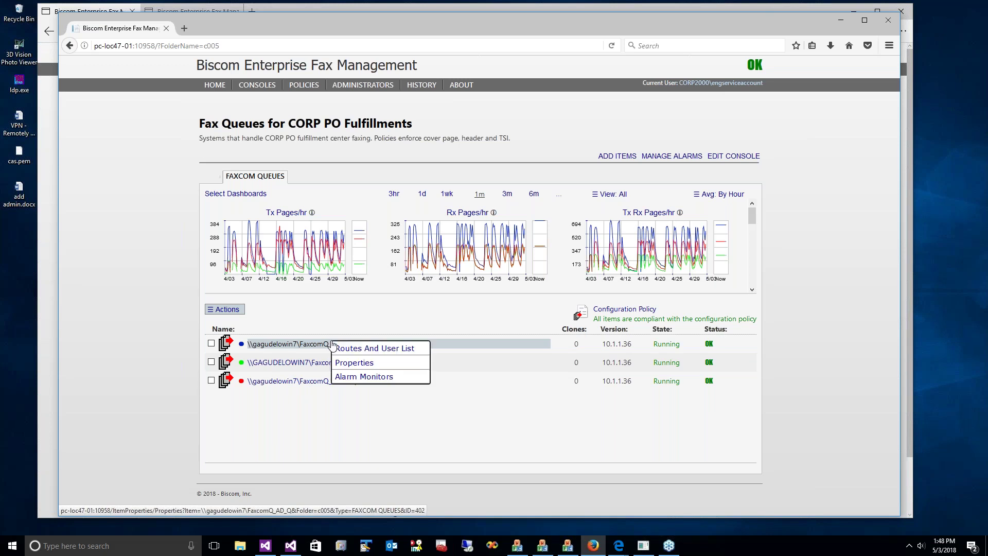
{"action": "left_click", "coordinate": [364, 363]}
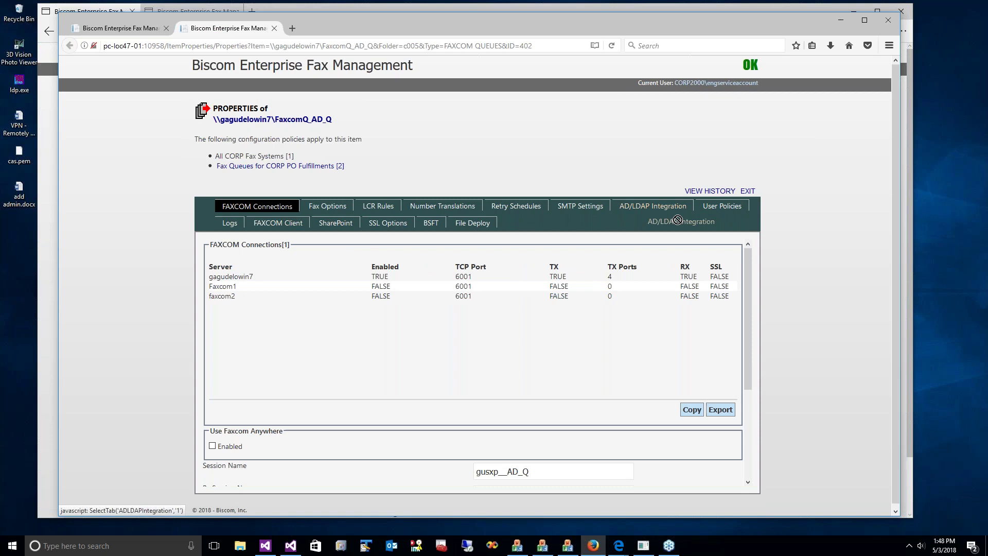
{"action": "left_click", "coordinate": [722, 206]}
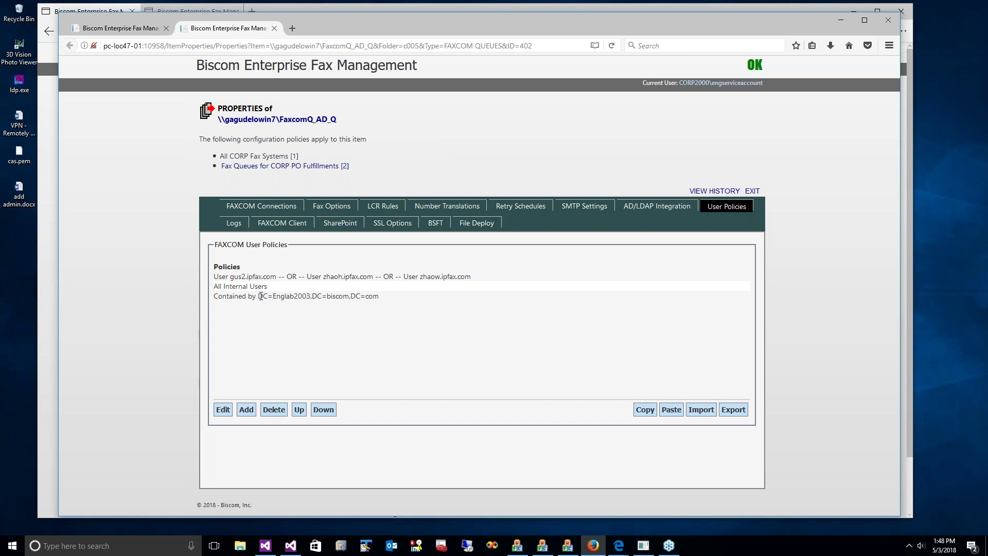
{"action": "left_click_drag", "start_coordinate": [259, 296], "coordinate": [380, 296]}
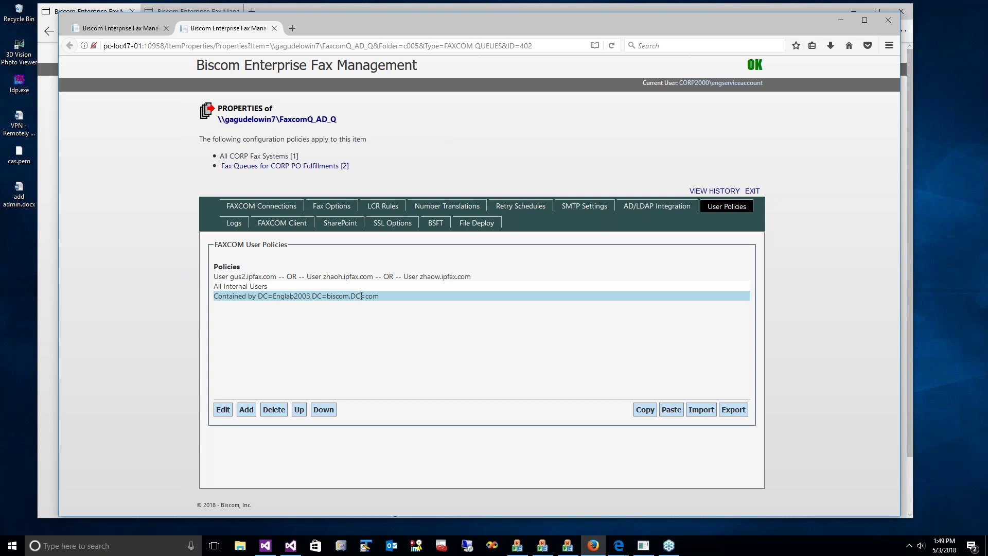
{"action": "left_click", "coordinate": [752, 192]}
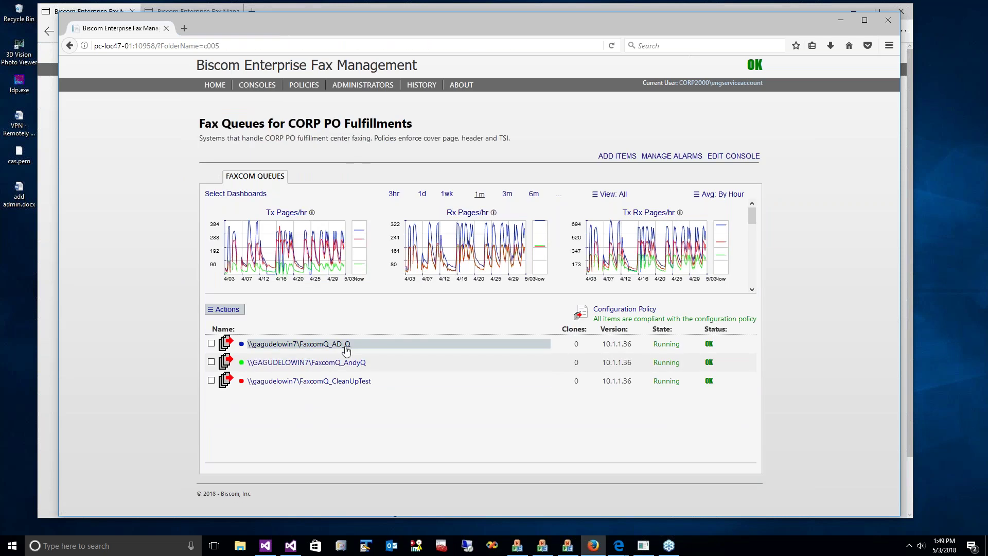
Review the Routes and User List of the FaxcomQ_AD_Q queue, and return to the console
{"action": "left_click", "coordinate": [370, 355]}
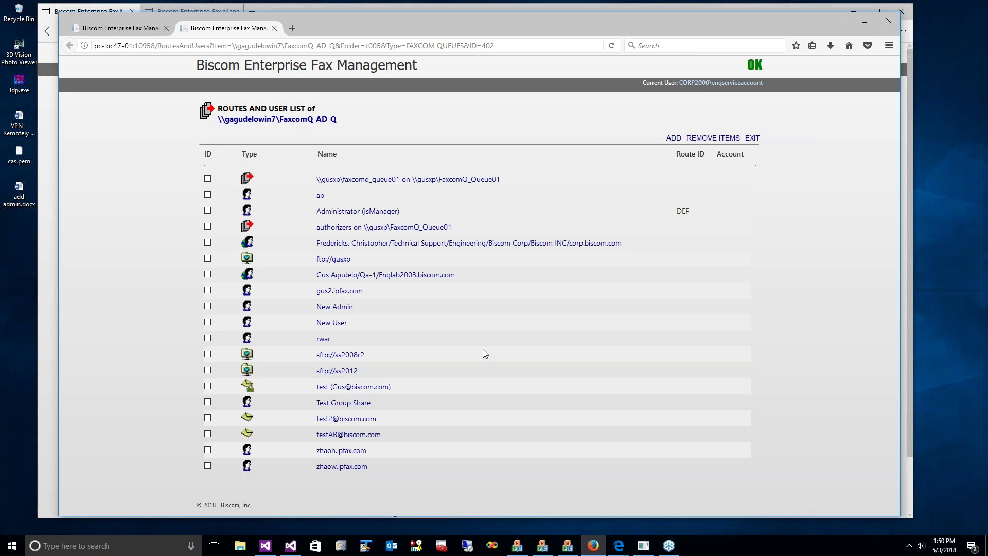
{"action": "left_click", "coordinate": [753, 138]}
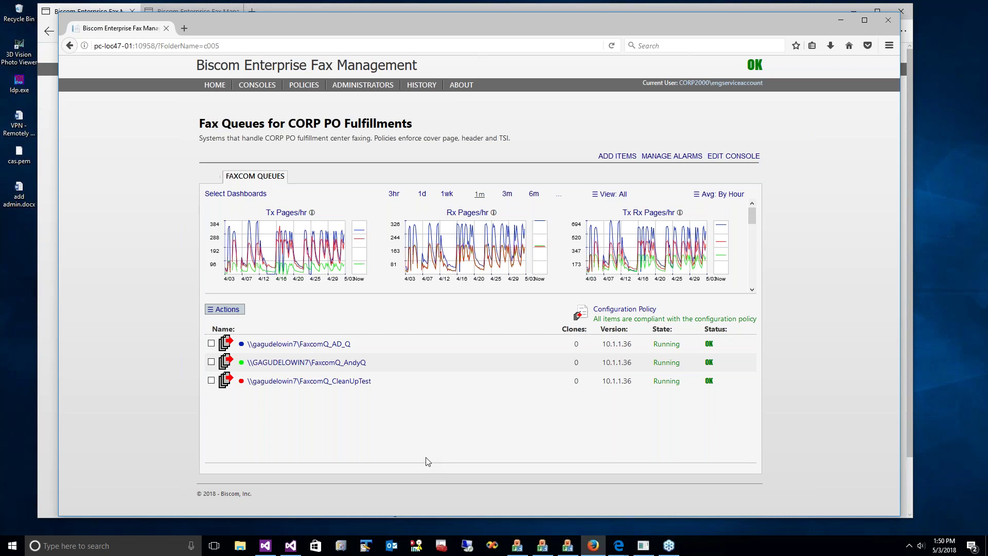
Switch back to the localhost Edge window and open the History page of all changes
{"action": "left_click", "coordinate": [304, 7]}
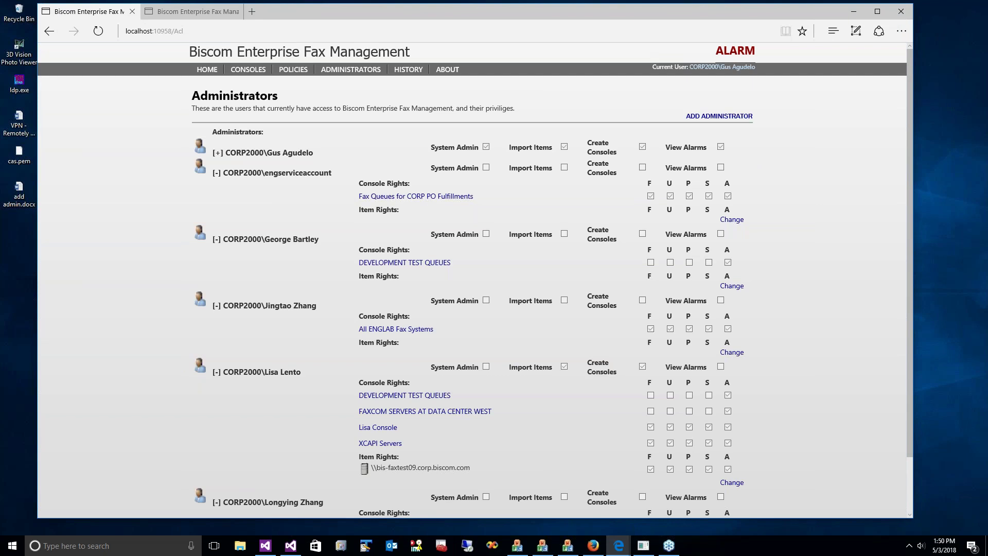
{"action": "left_click", "coordinate": [406, 71]}
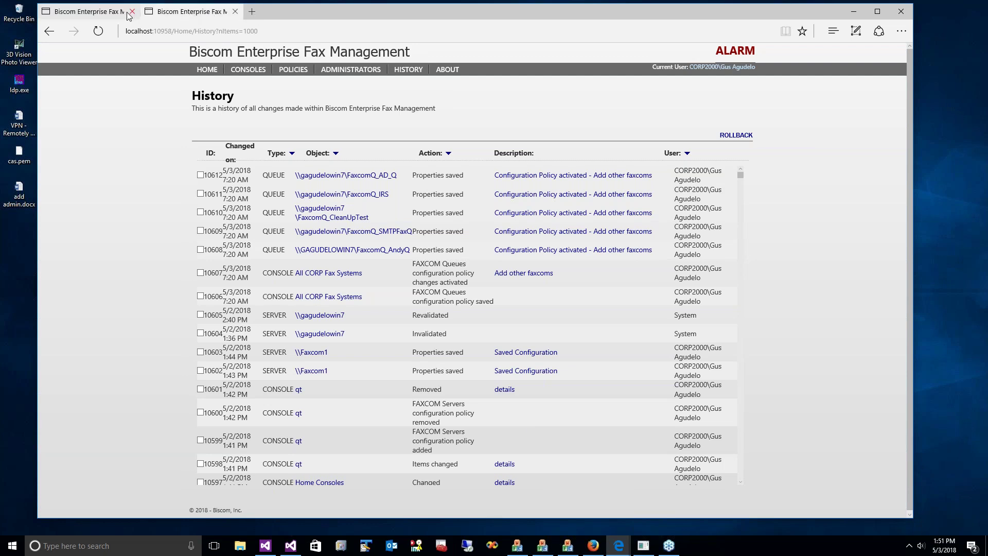
Exit the FaxcomQ_AD_Q queue properties still open in the second Edge tab
{"action": "left_click", "coordinate": [185, 13]}
{"action": "key", "text": "ctrl+Tab"}
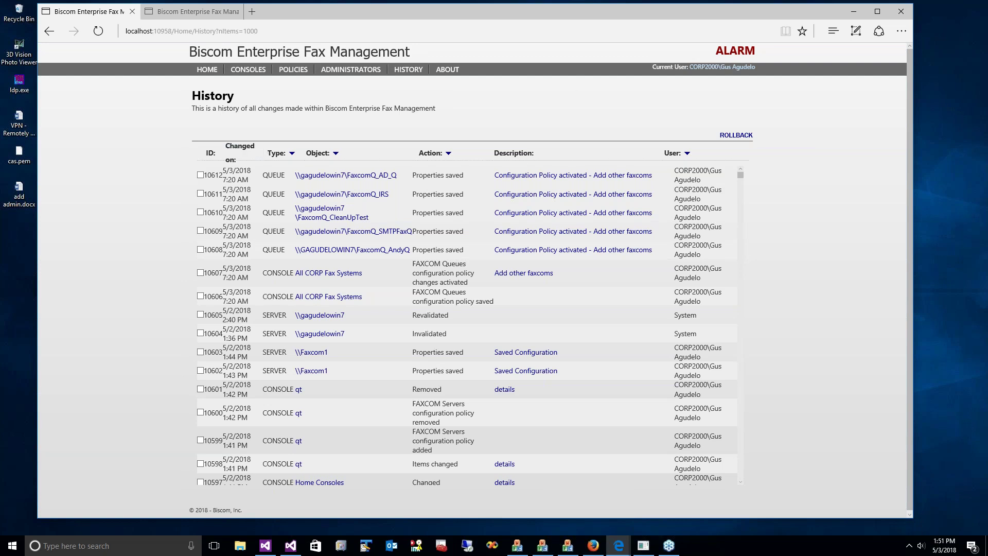
{"action": "left_click", "coordinate": [200, 12]}
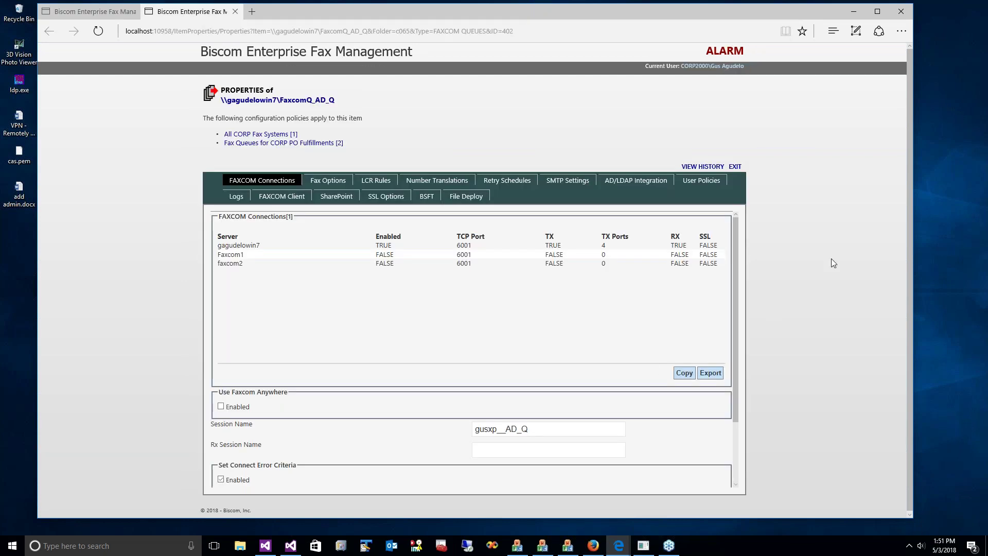
{"action": "left_click", "coordinate": [735, 168]}
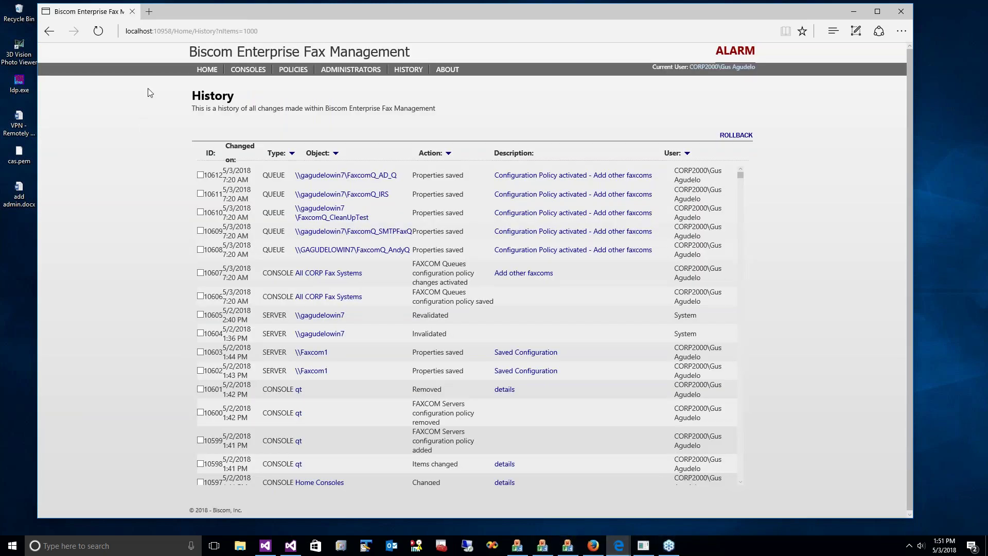
Open the Fax Queues for CORP Mail console, review the Routes and User List of its FaxcomQ_IRS queue, and exit the list
{"action": "mouse_move", "coordinate": [248, 71]}
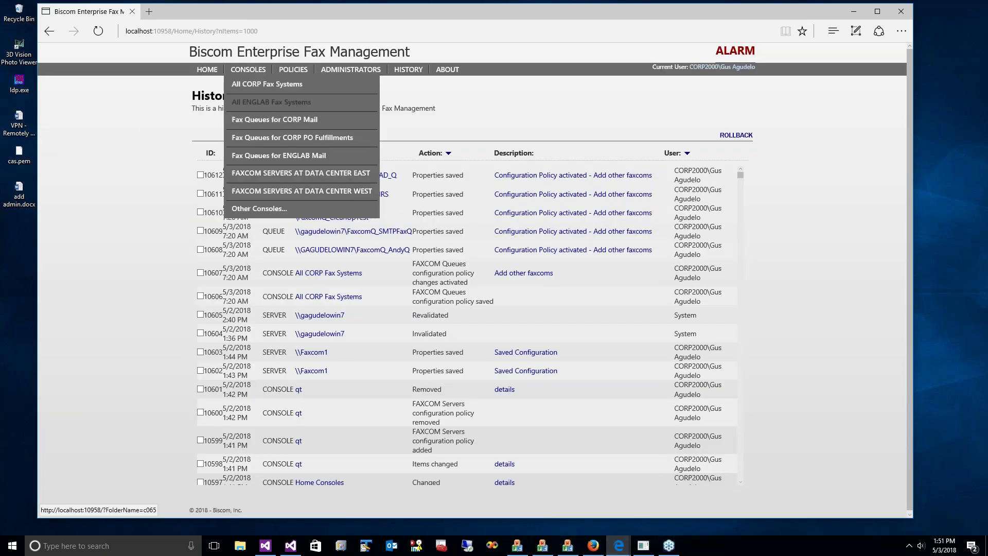
{"action": "left_click", "coordinate": [271, 122]}
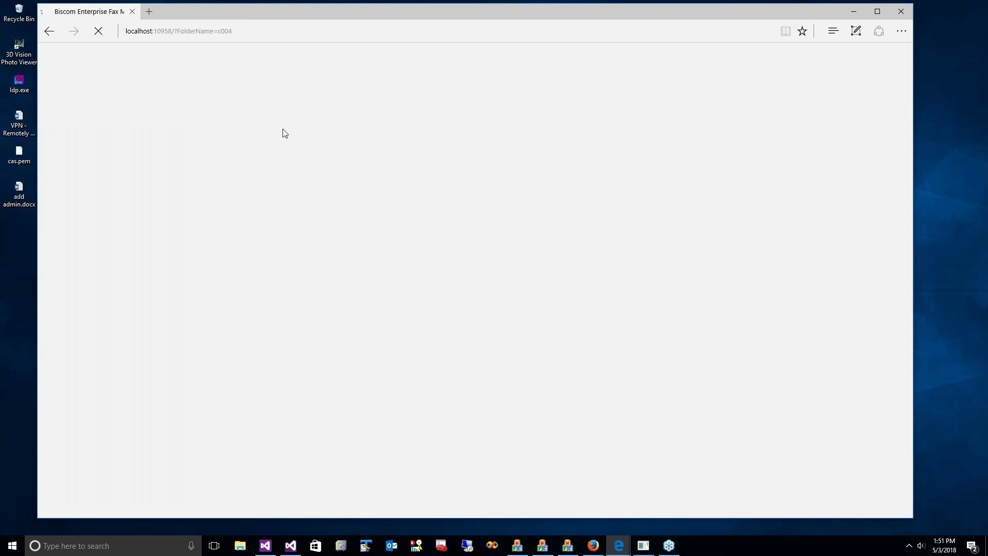
{"action": "left_click", "coordinate": [715, 371]}
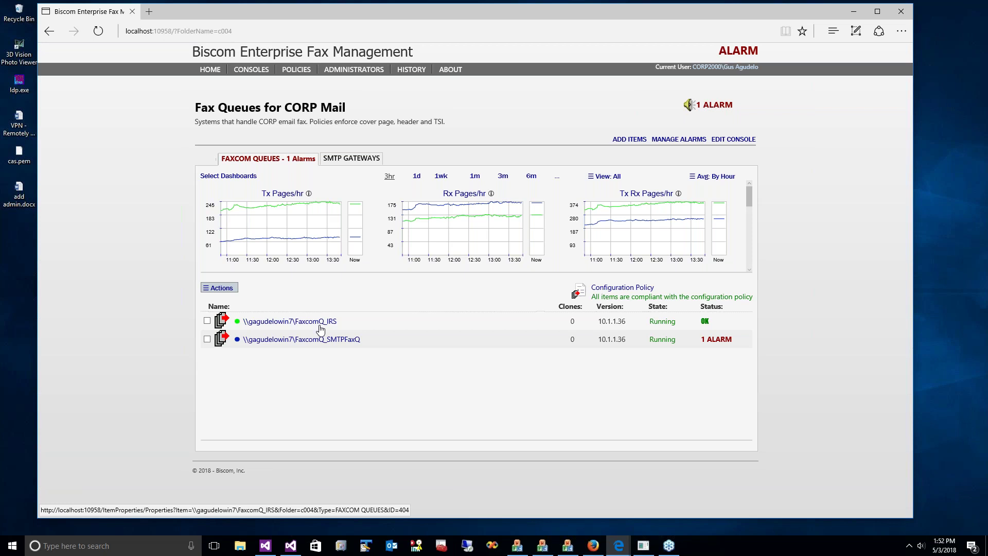
{"action": "left_click", "coordinate": [324, 328]}
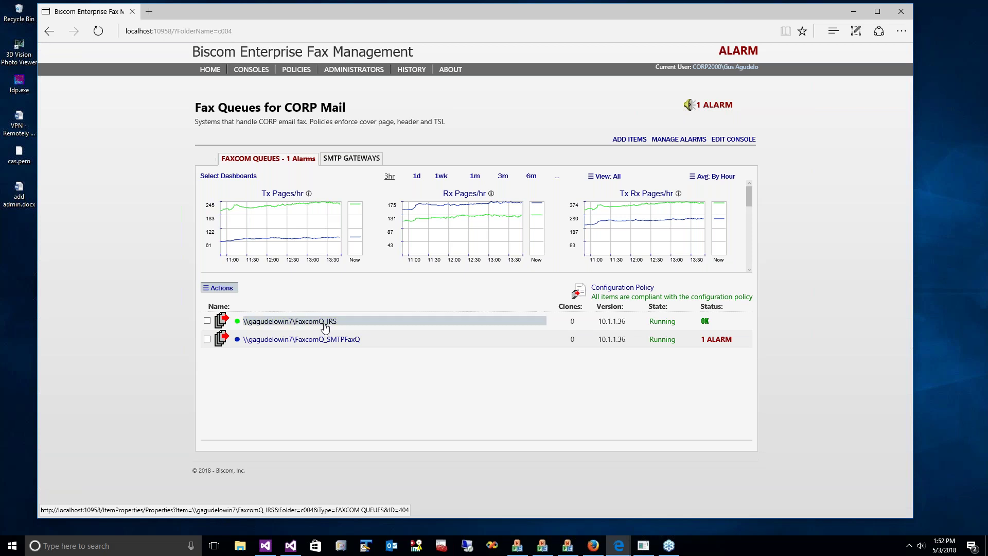
{"action": "right_click", "coordinate": [325, 327]}
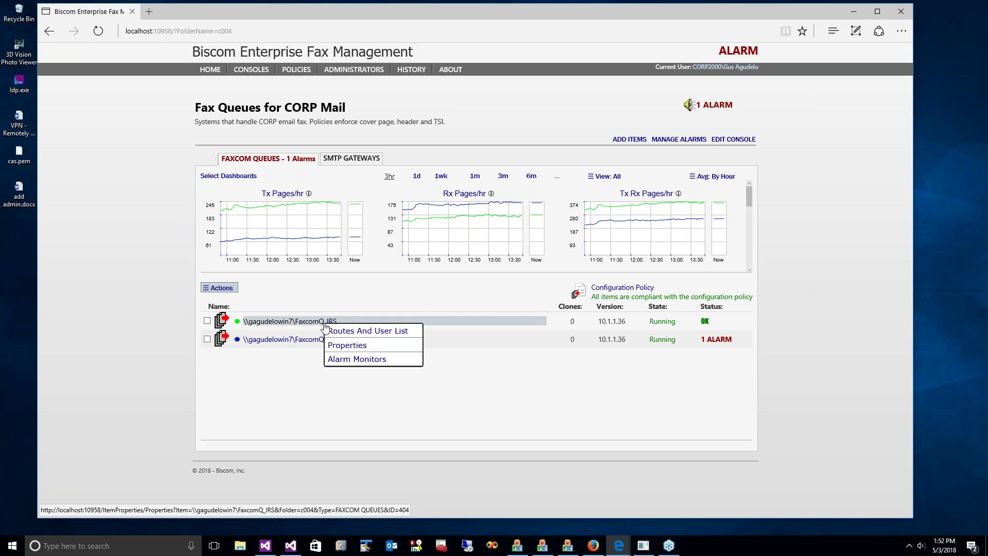
{"action": "left_click", "coordinate": [360, 334]}
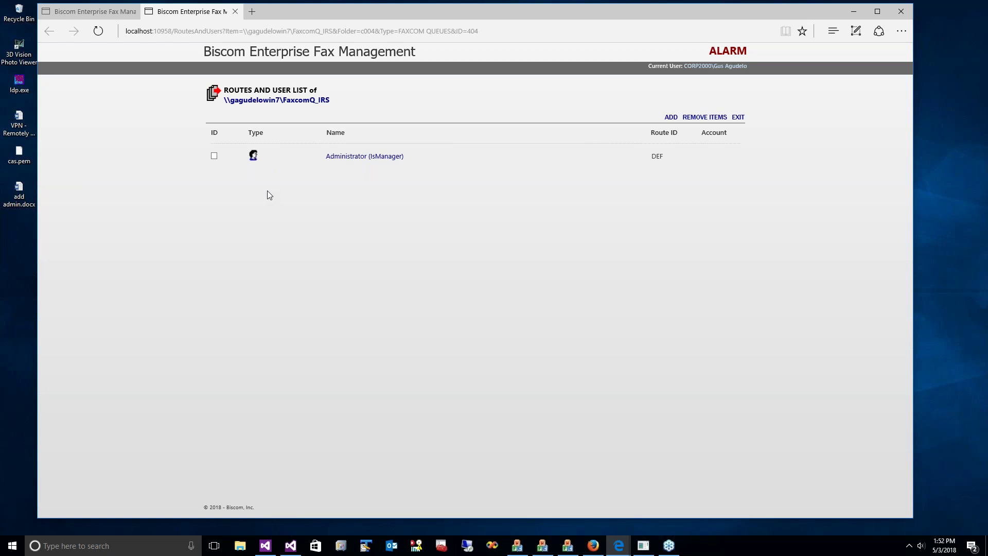
{"action": "left_click", "coordinate": [737, 118]}
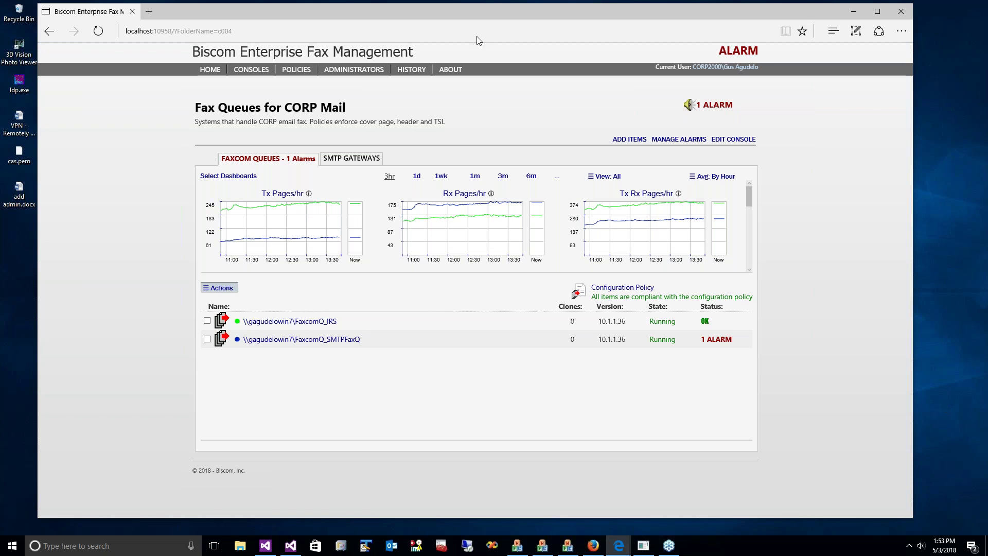
Return to the home page listing the frequent consoles and their alarm status
{"action": "left_click", "coordinate": [210, 69]}
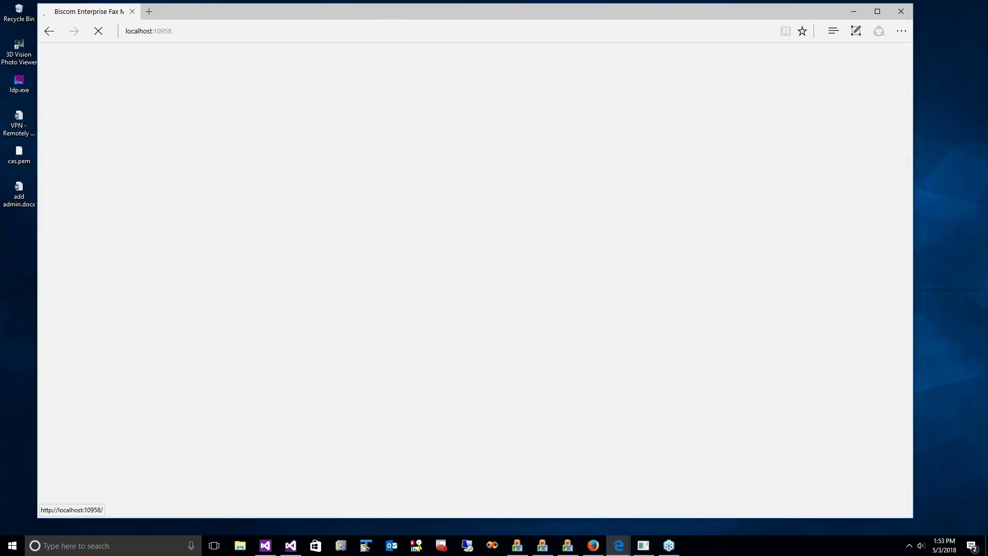
{"action": "left_click", "coordinate": [716, 375]}
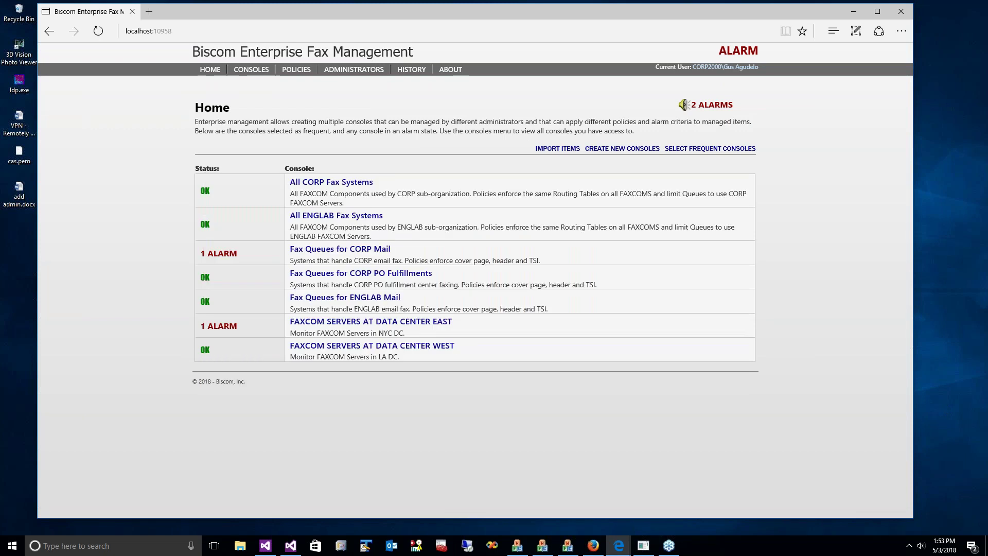